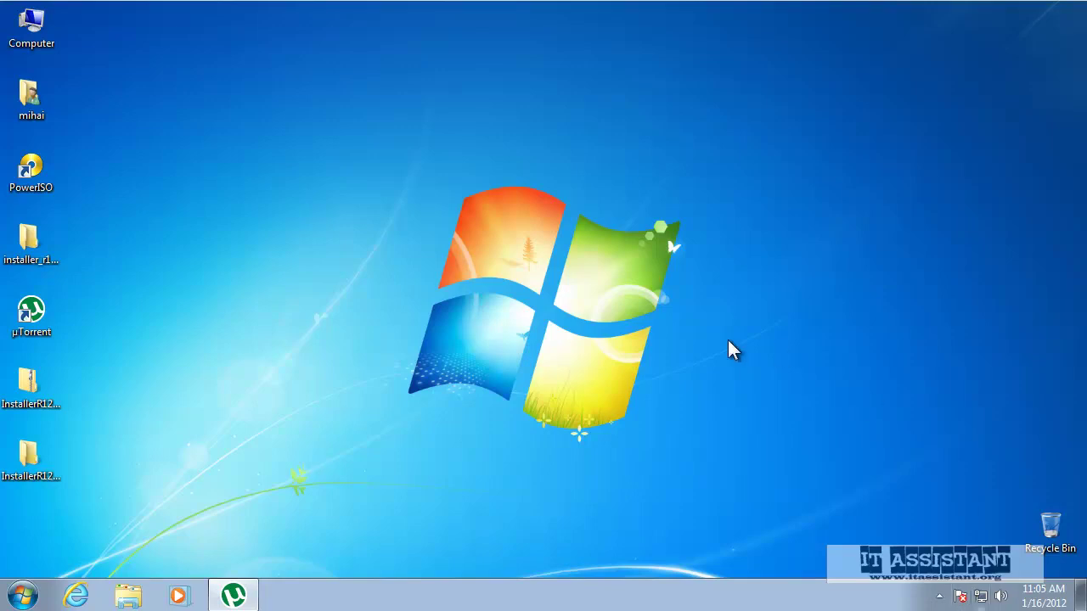
# Search Google for 'cinema 4d r12' and scroll to the Softonic CINEMA 4D - Download result.
pyautogui.click(65, 598)
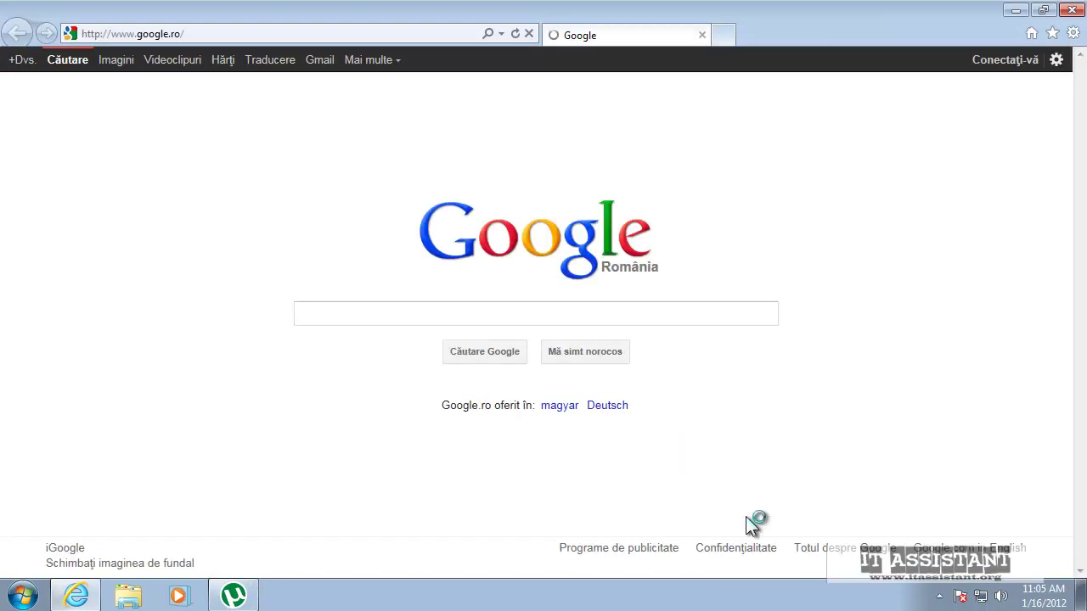
pyautogui.write('c')
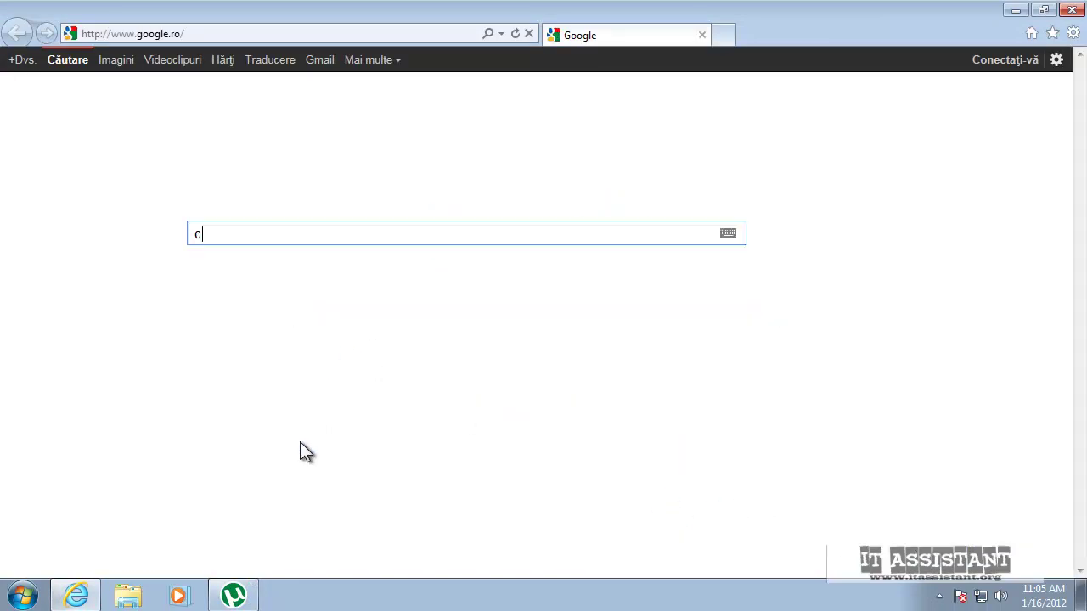
pyautogui.write('inema 4d')
pyautogui.press('Return')
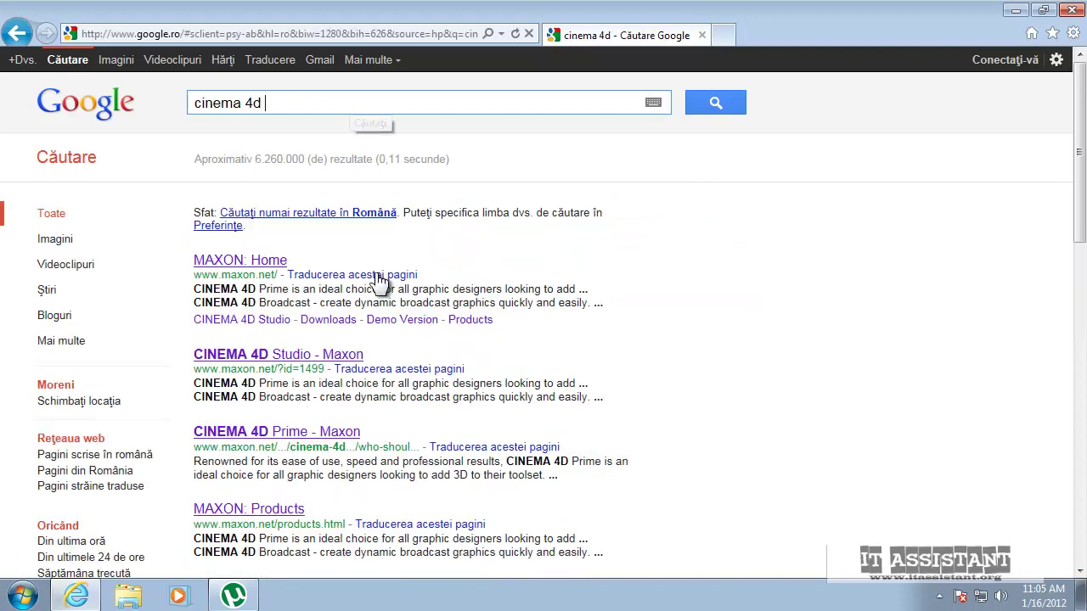
pyautogui.write('r12')
pyautogui.press('Return')
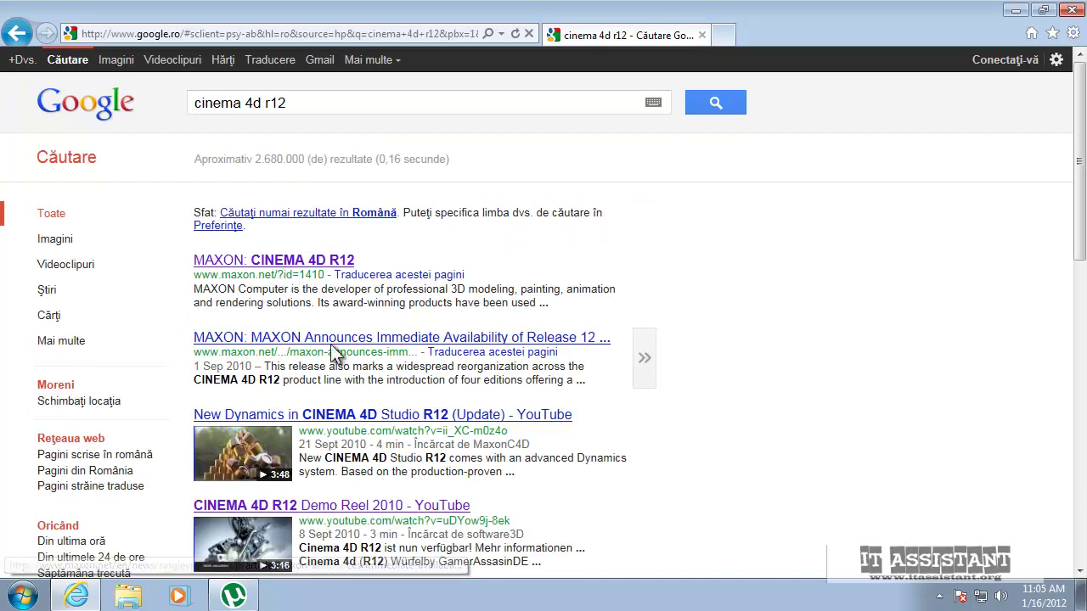
pyautogui.moveTo(273, 260)
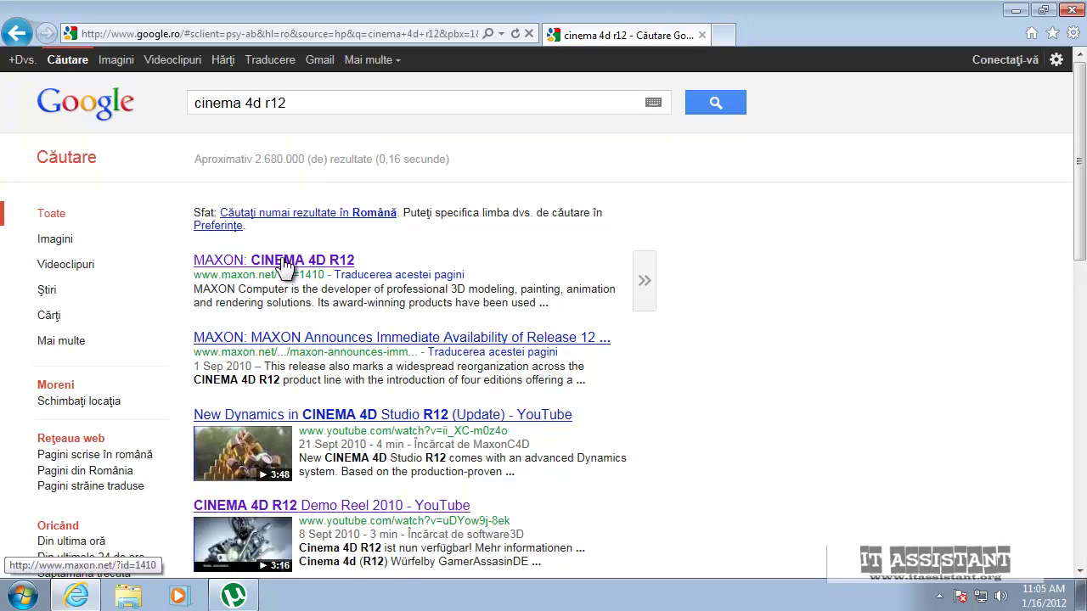
pyautogui.scroll(-1, 298, 260)
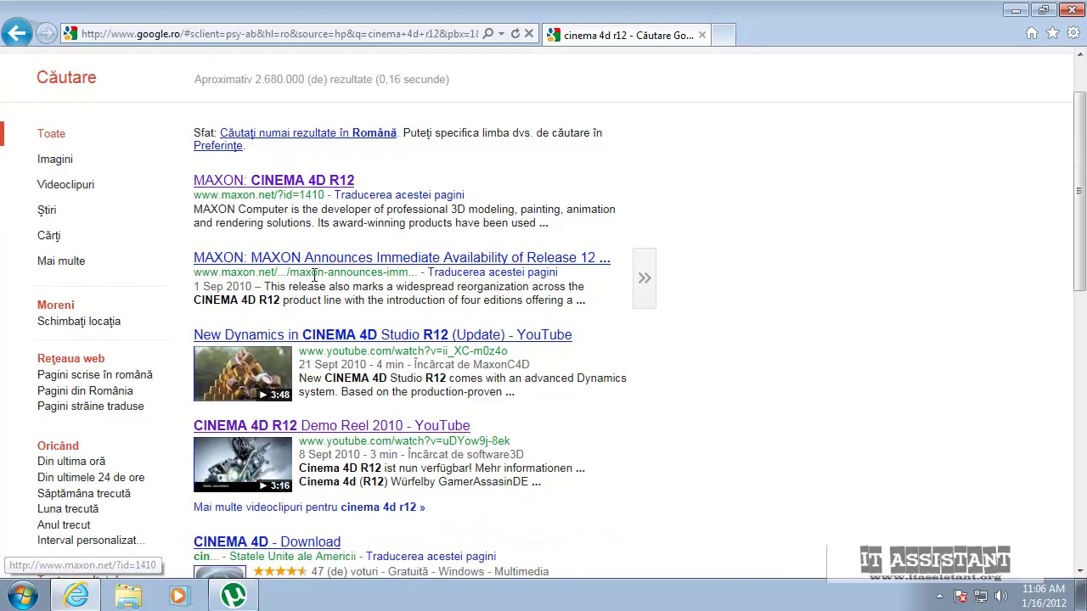
pyautogui.scroll(-2, 297, 264)
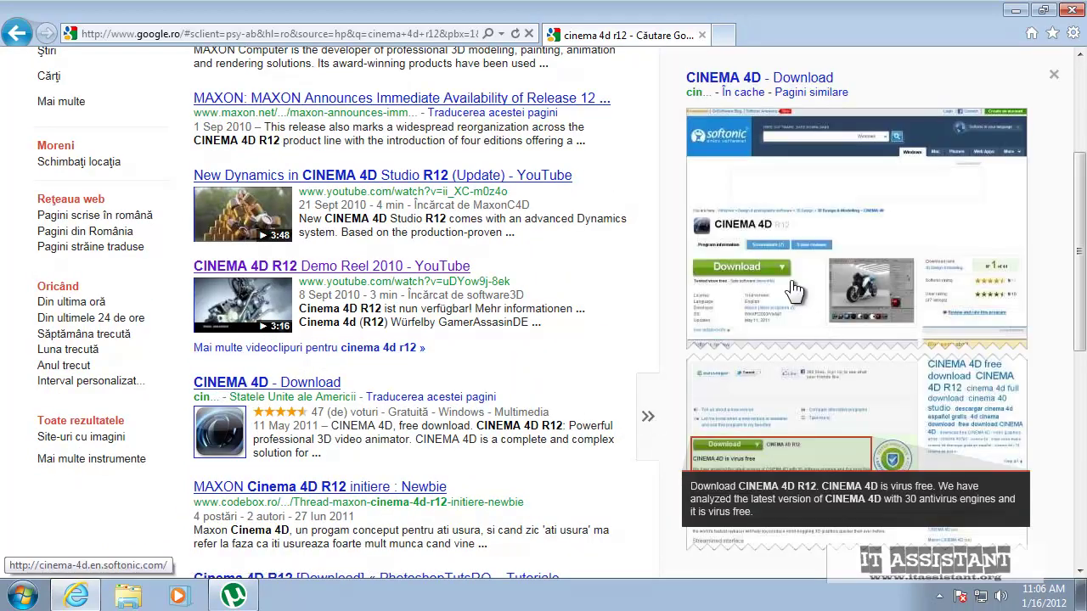
# Open Softonic's CINEMA 4D R12 page and review its Trial version licence details.
pyautogui.moveTo(647, 417)
pyautogui.click(279, 388)
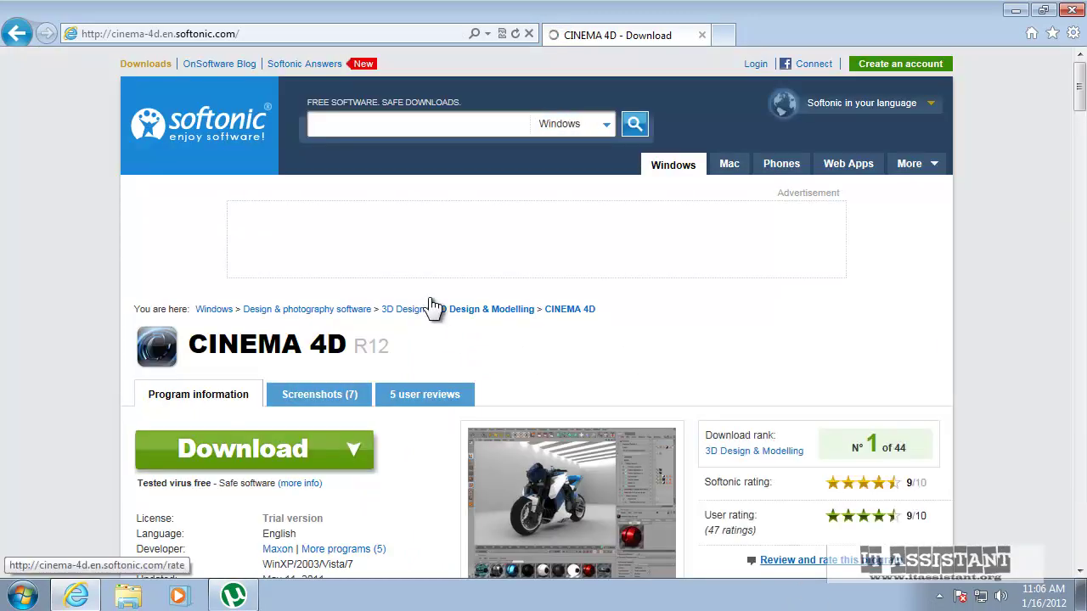
pyautogui.scroll(-2, 363, 371)
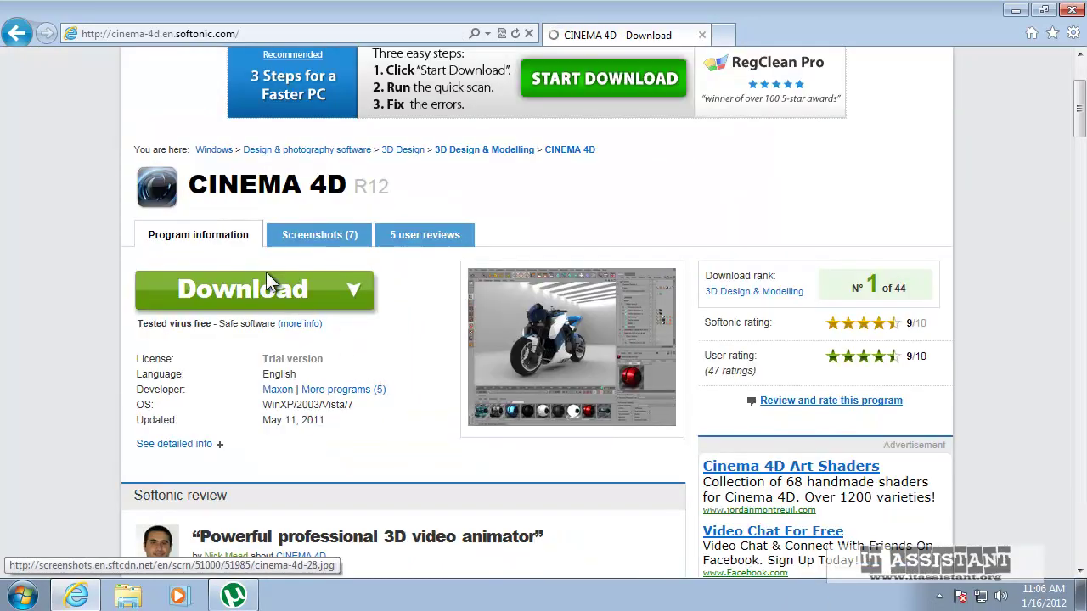
pyautogui.scroll(-1, 305, 267)
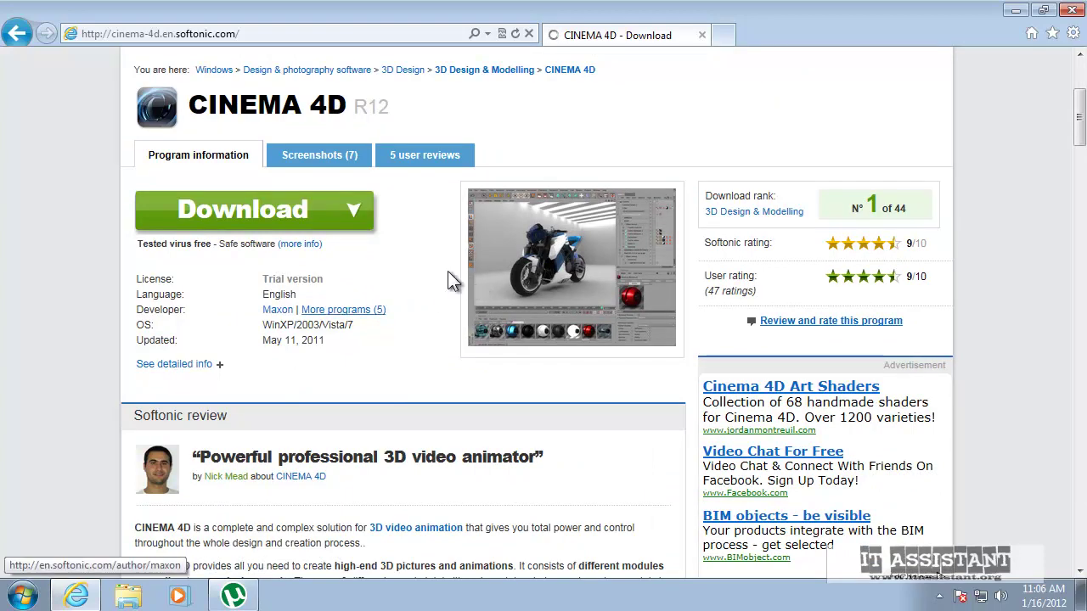
pyautogui.scroll(1, 349, 219)
pyautogui.scroll(1, 361, 255)
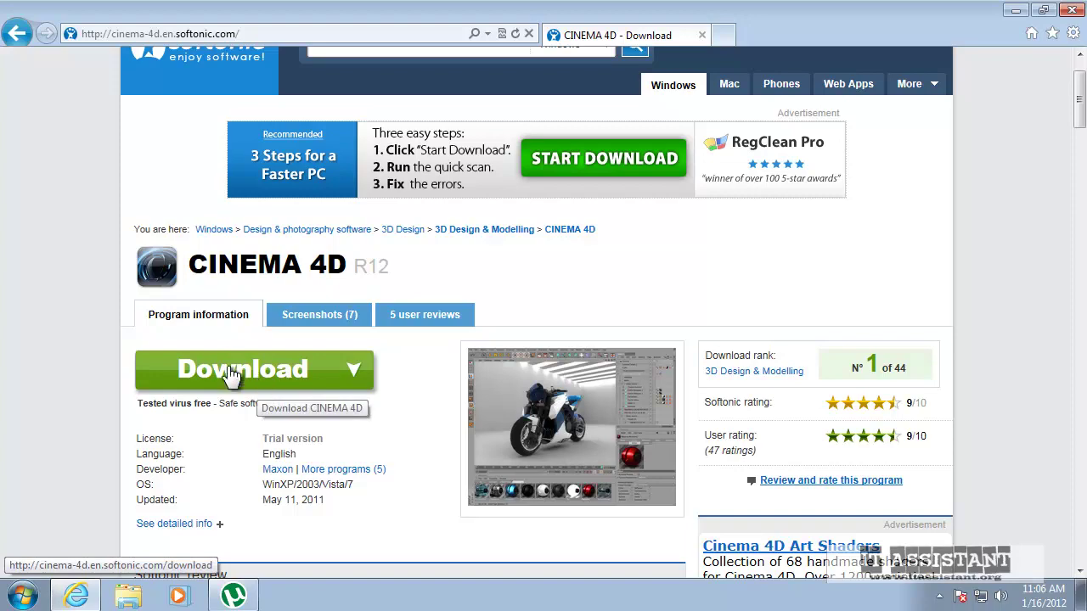
pyautogui.scroll(2, 223, 361)
pyautogui.scroll(-3, 230, 357)
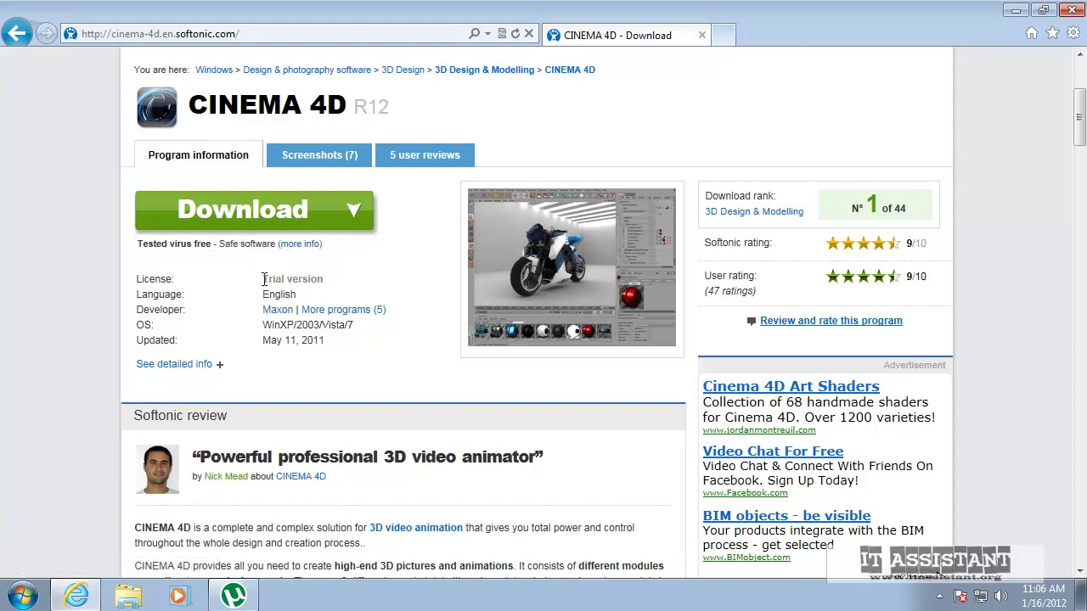
pyautogui.moveTo(263, 279); pyautogui.dragTo(341, 273)
pyautogui.click(346, 281)
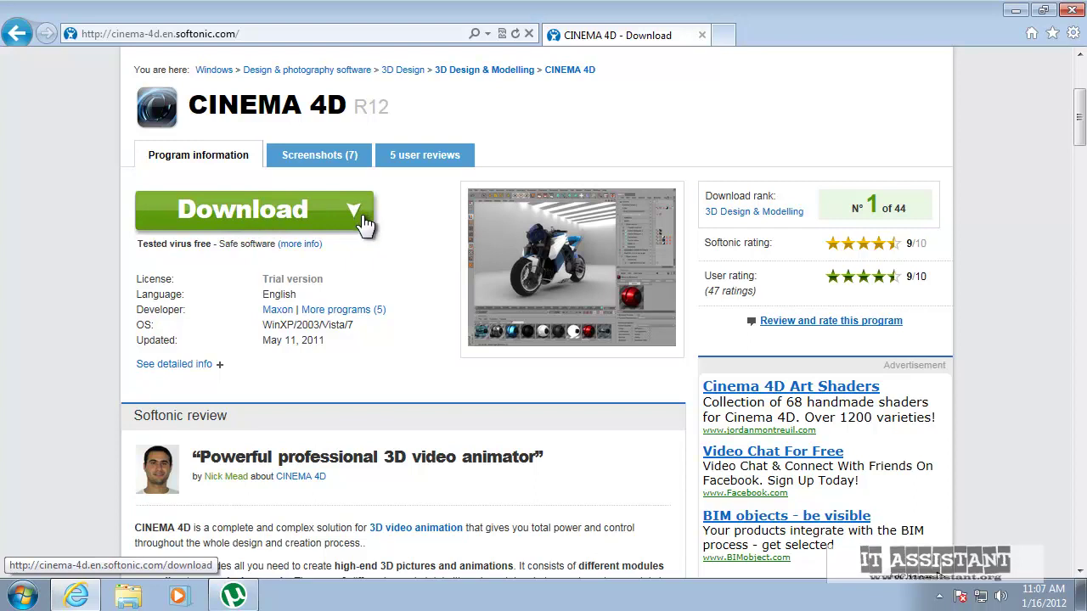
# Download and save SoftonicDownloader_for_cinema-4d.exe from Softonic's free download page.
pyautogui.click(281, 223)
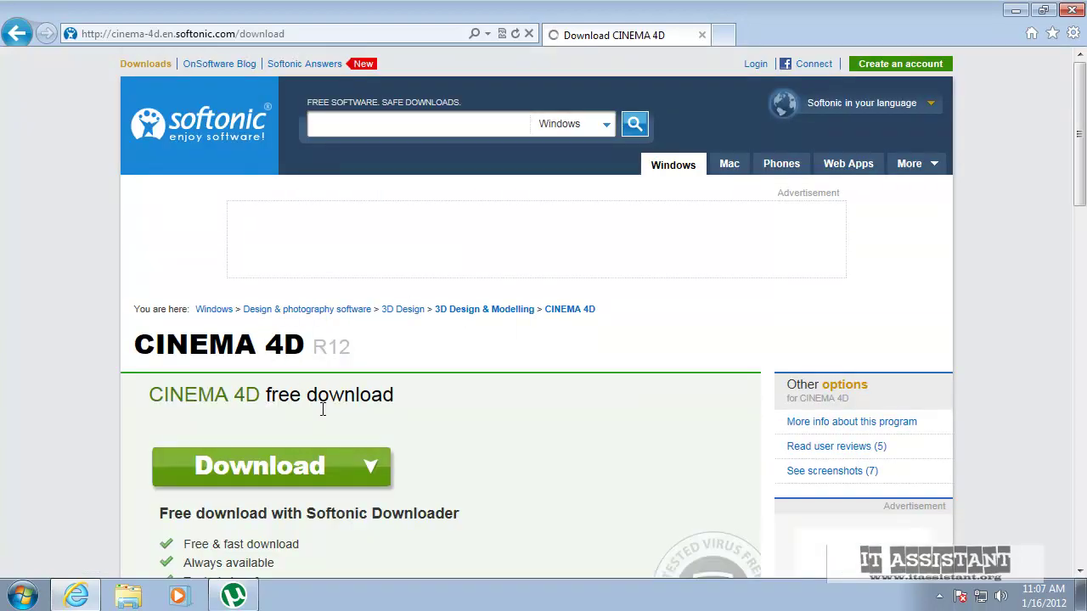
pyautogui.scroll(-4, 265, 321)
pyautogui.scroll(-5, 264, 322)
pyautogui.scroll(1, 262, 335)
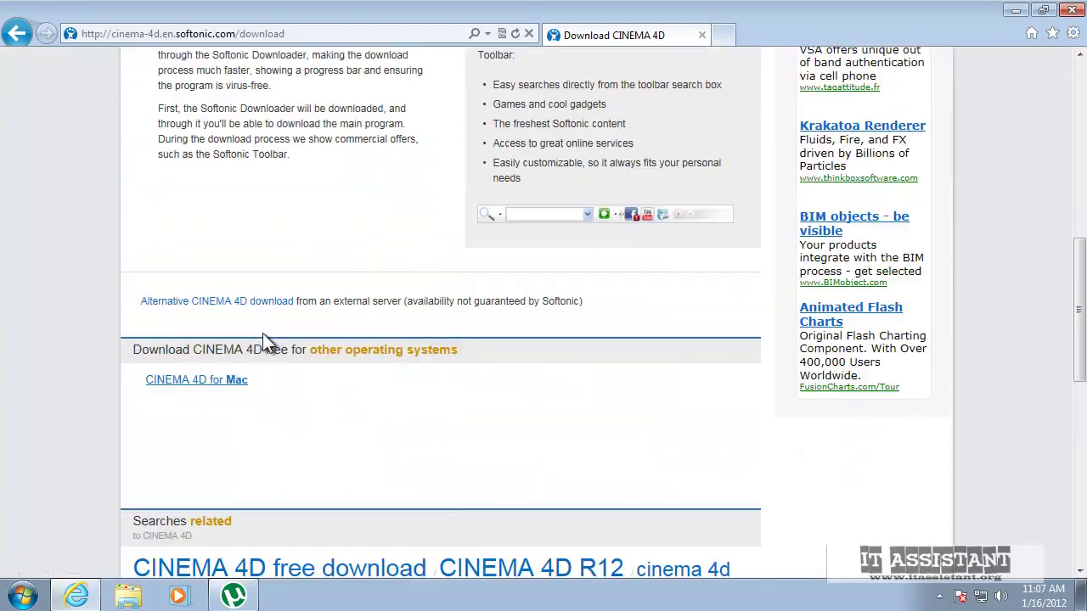
pyautogui.scroll(3, 262, 333)
pyautogui.scroll(2, 272, 357)
pyautogui.scroll(3, 258, 354)
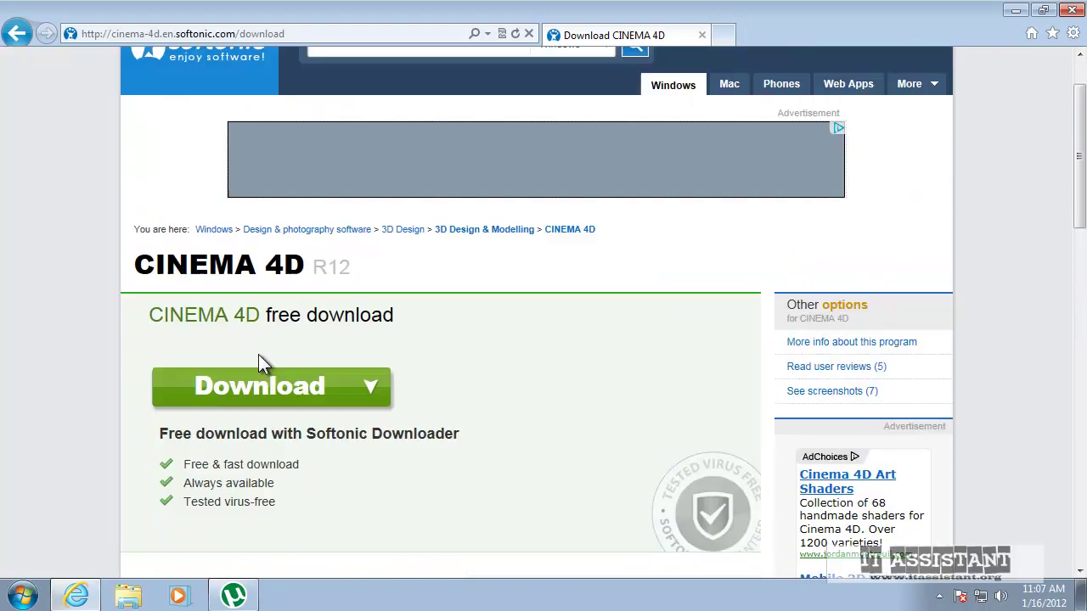
pyautogui.scroll(1, 258, 354)
pyautogui.scroll(-2, 175, 377)
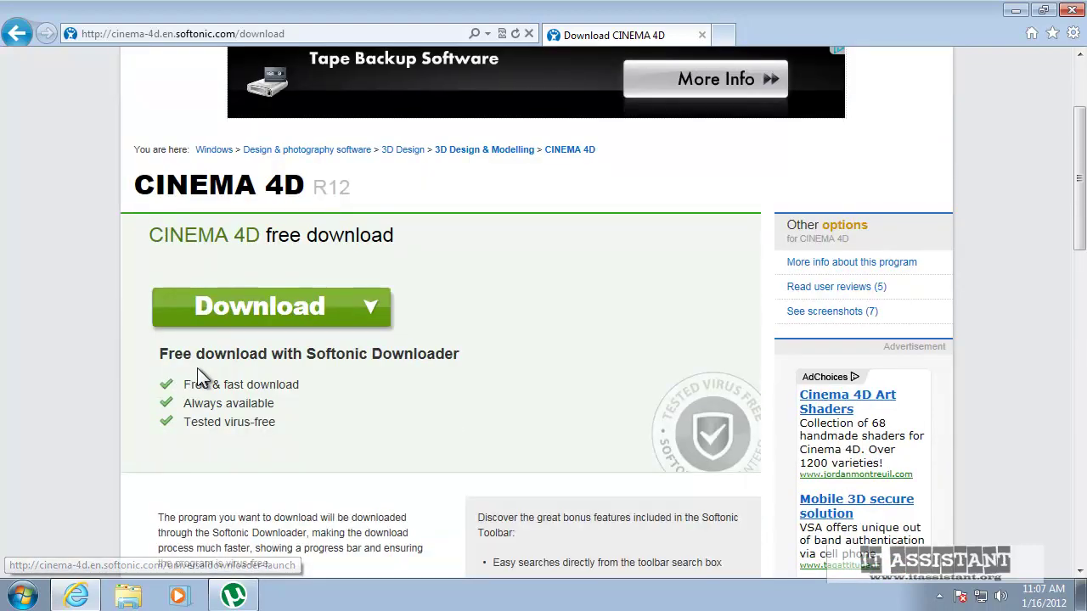
pyautogui.click(289, 320)
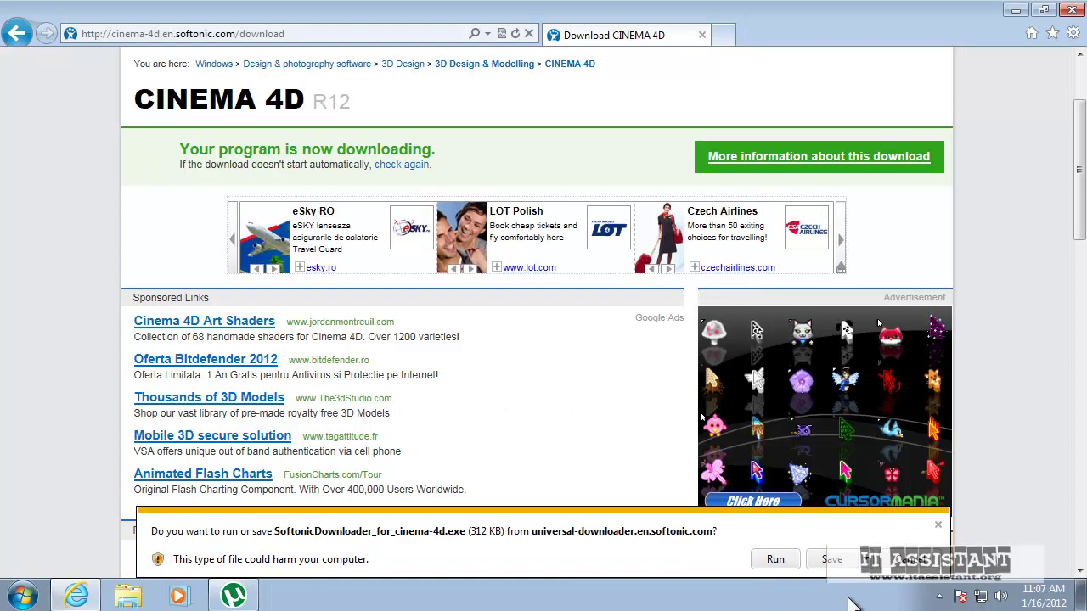
pyautogui.click(821, 559)
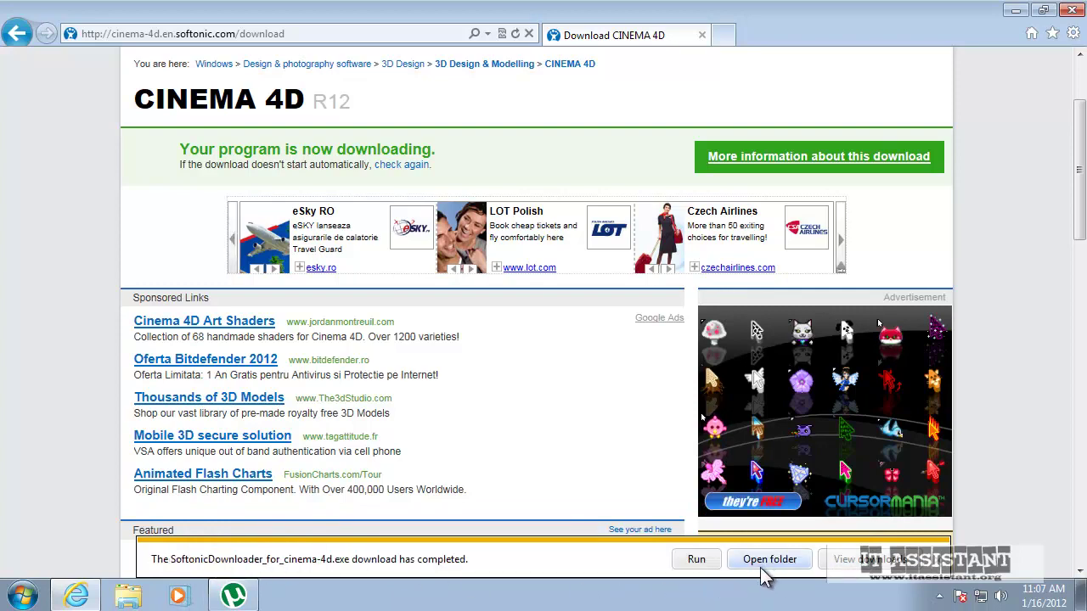
# Show the download in the Downloads folder, close Internet Explorer, and launch SoftonicDownloader_for_cinema-4d.
pyautogui.click(781, 562)
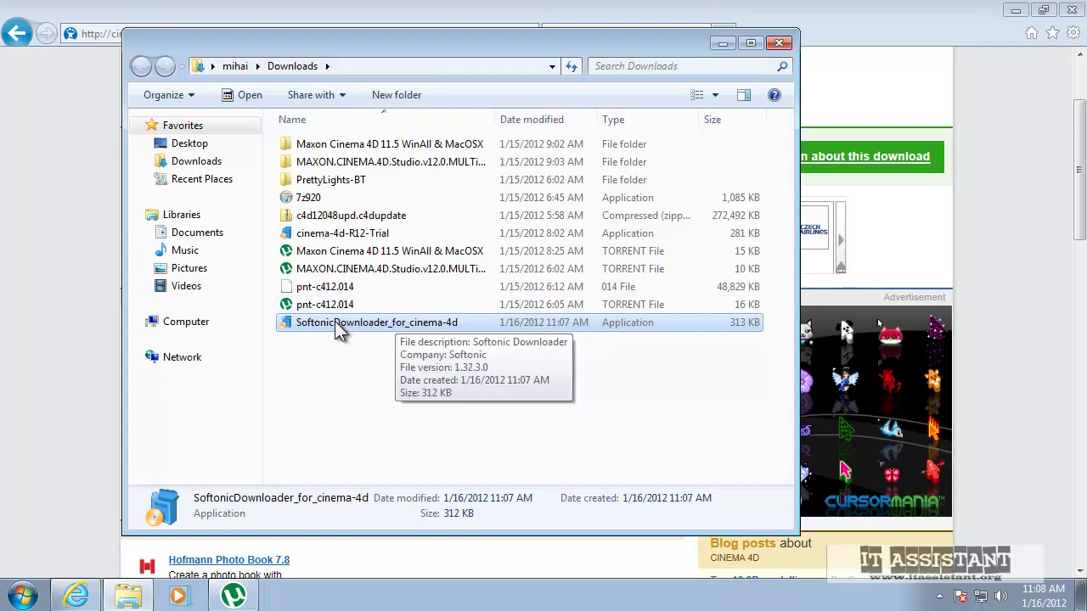
pyautogui.click(1072, 9)
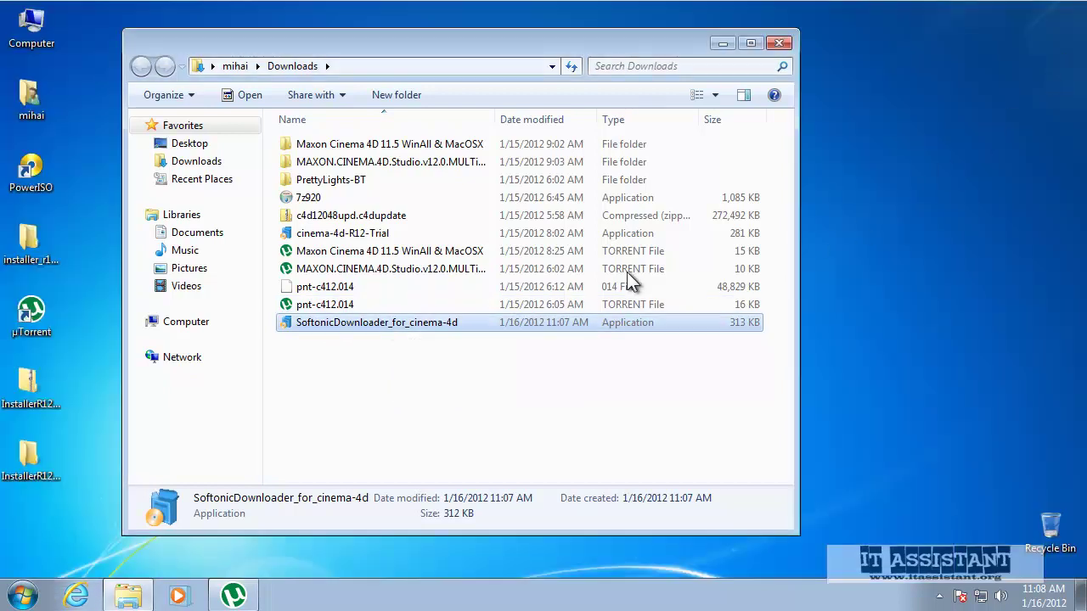
pyautogui.doubleClick(355, 322)
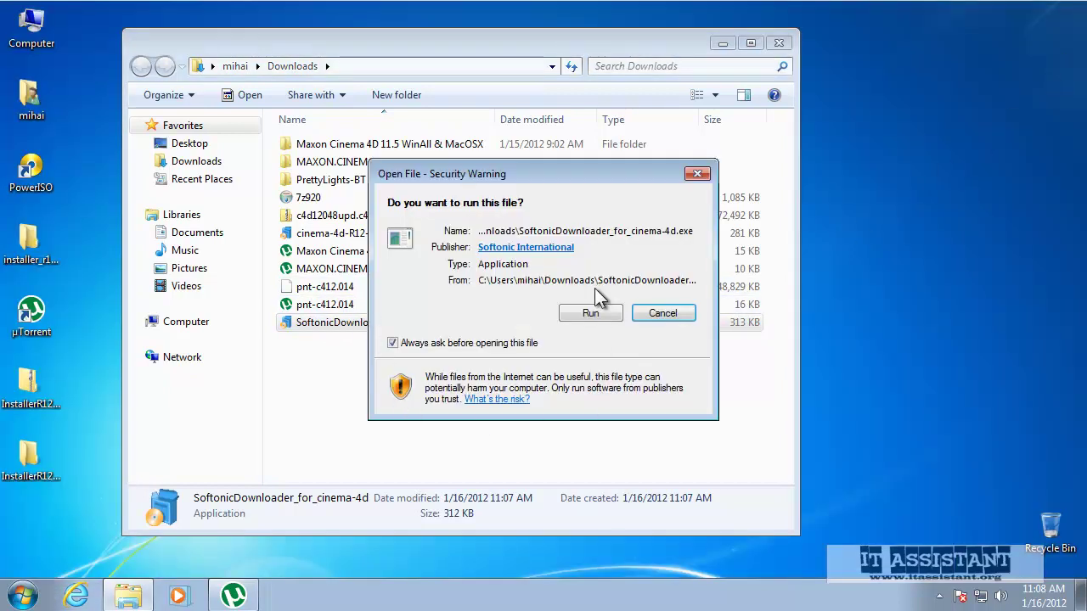
# Run the Softonic downloader past the security warning and accept its licence agreement.
pyautogui.click(591, 315)
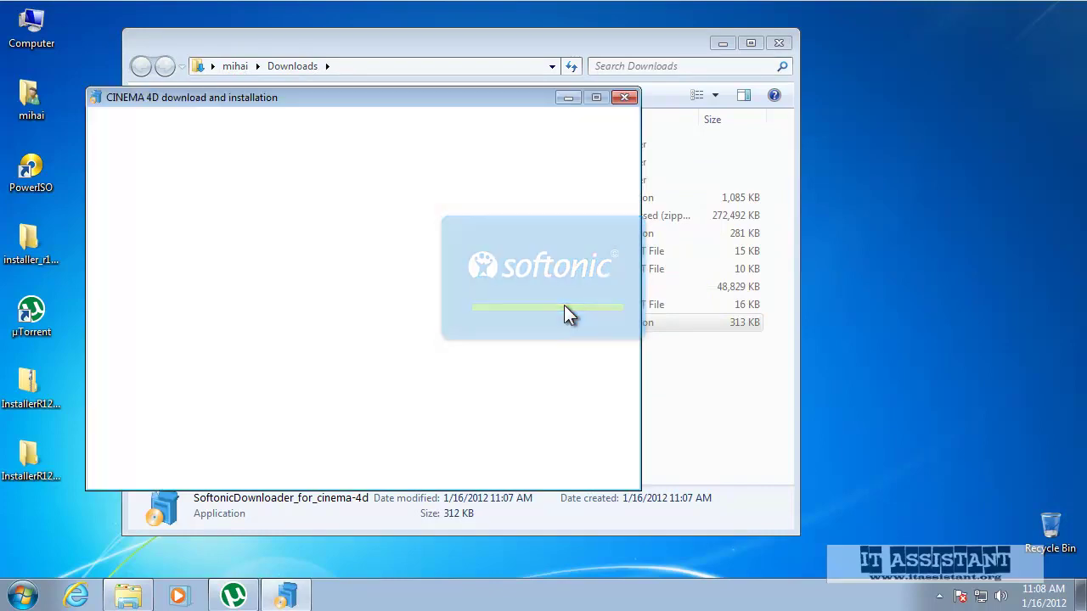
pyautogui.moveTo(303, 101); pyautogui.dragTo(393, 85)
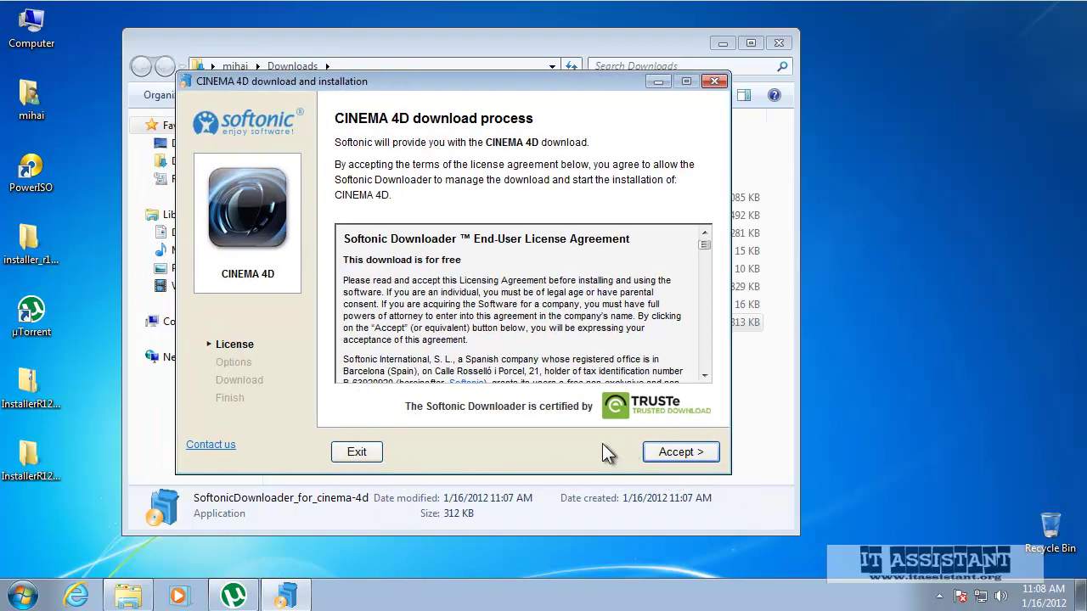
pyautogui.moveTo(706, 254)
pyautogui.mouseDown()
pyautogui.moveTo(704, 360)
pyautogui.moveTo(706, 211)
pyautogui.mouseUp()
pyautogui.click(684, 454)
# Decline the Softonic Toolbar, homepage and search offers, start the CINEMA 4D R12 download, and reopen Internet Explorer.
pyautogui.click(355, 238)
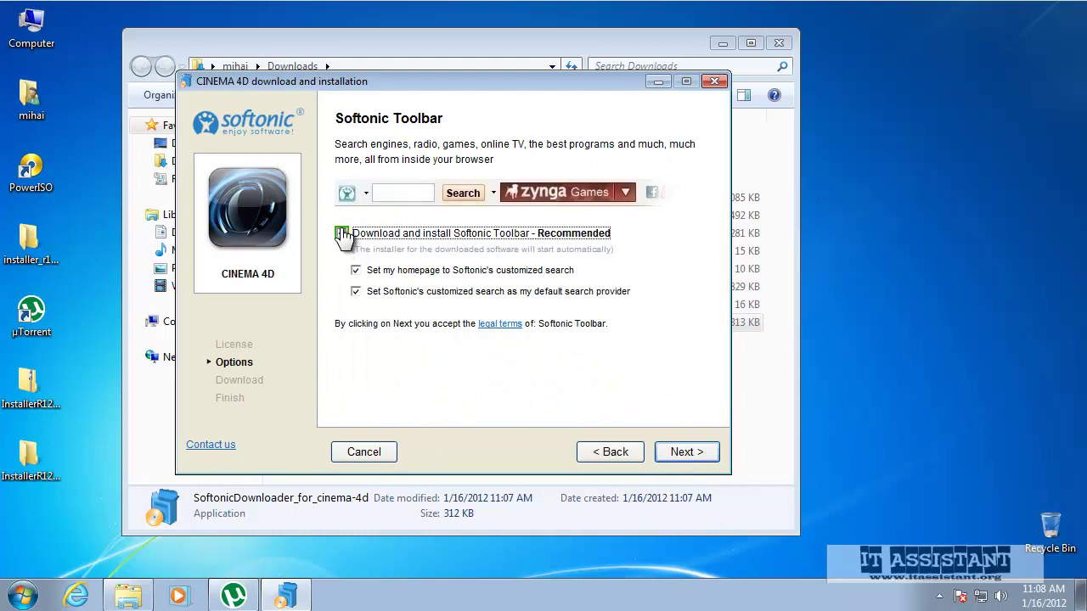
pyautogui.click(343, 235)
pyautogui.click(355, 270)
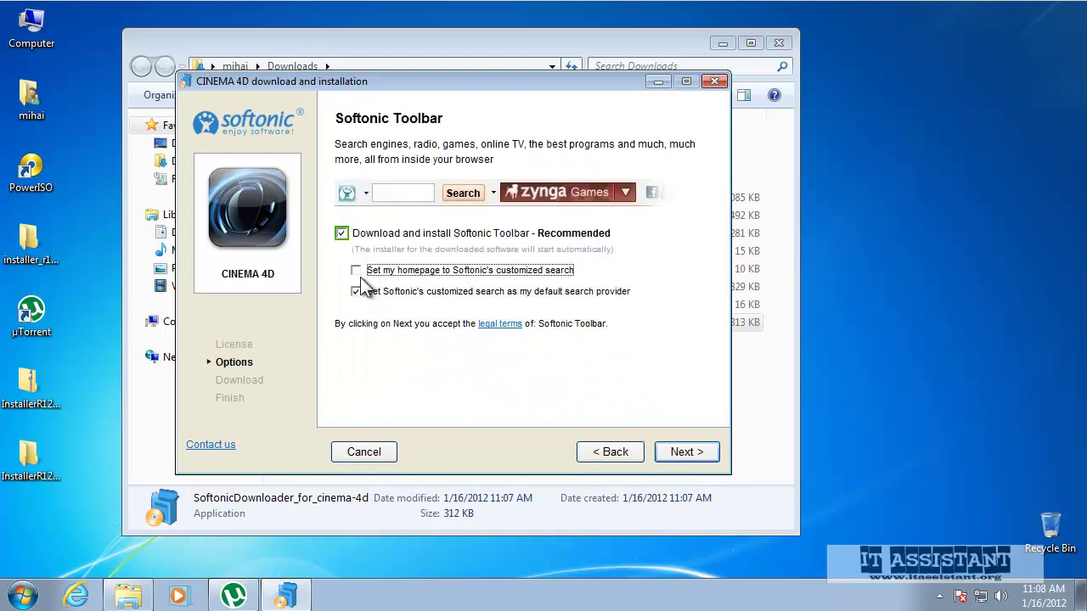
pyautogui.click(356, 291)
pyautogui.click(342, 233)
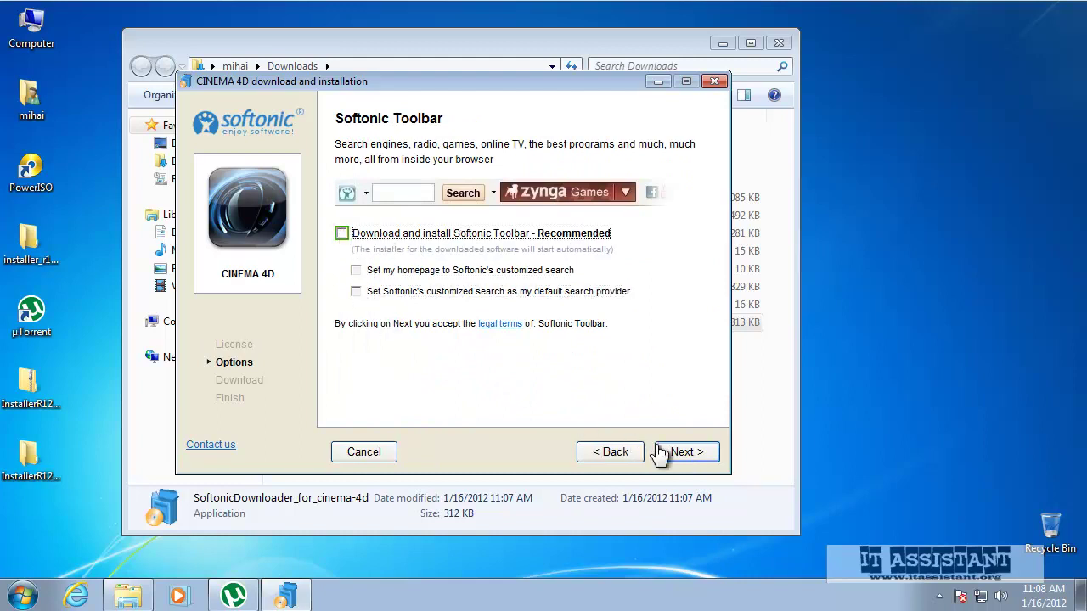
pyautogui.click(686, 453)
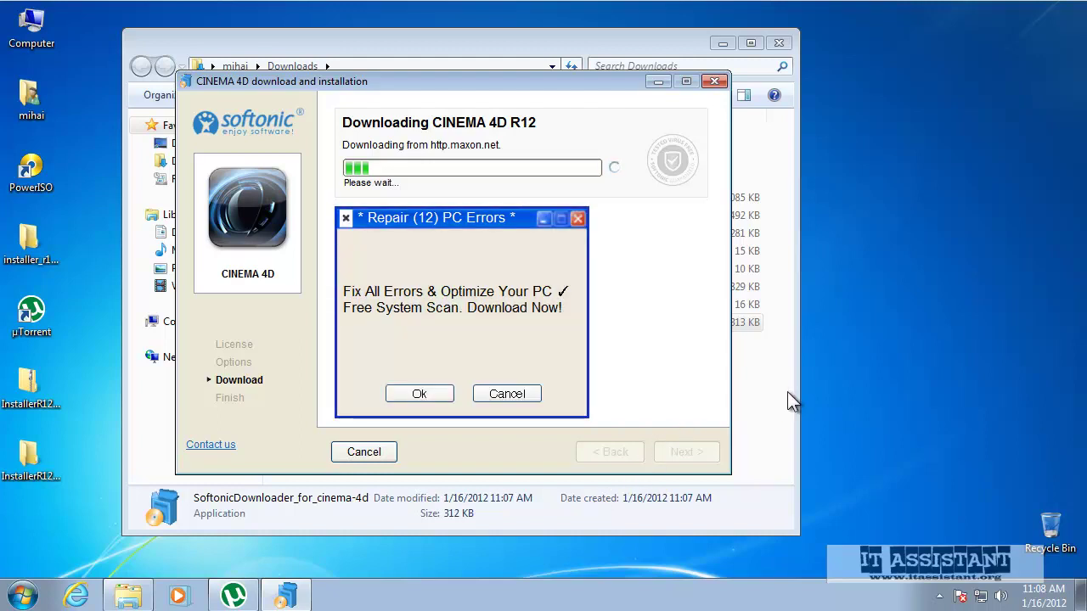
pyautogui.moveTo(512, 88); pyautogui.dragTo(595, 78)
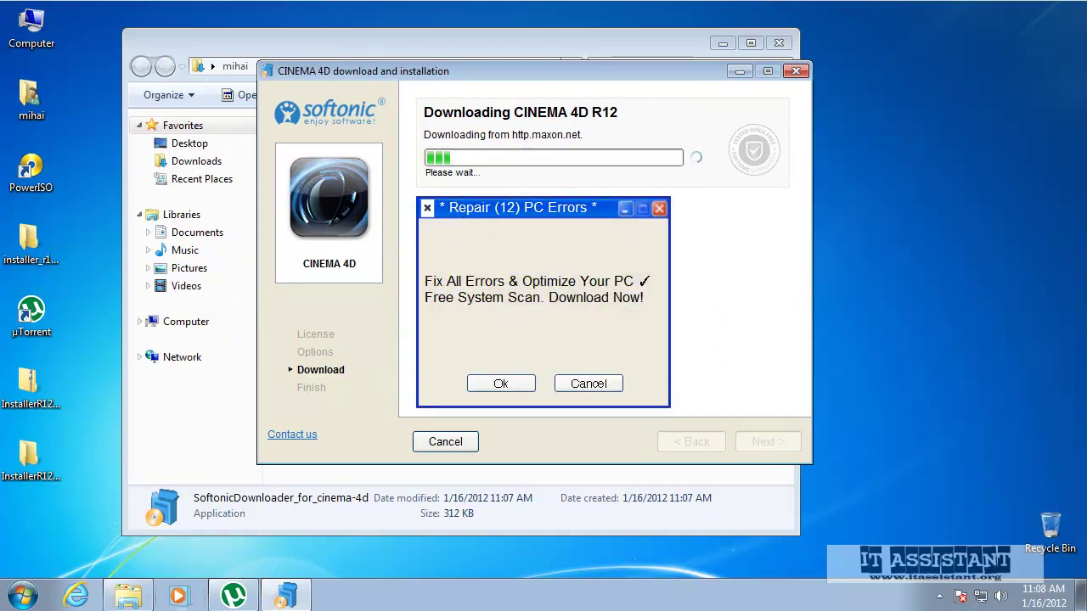
pyautogui.click(78, 596)
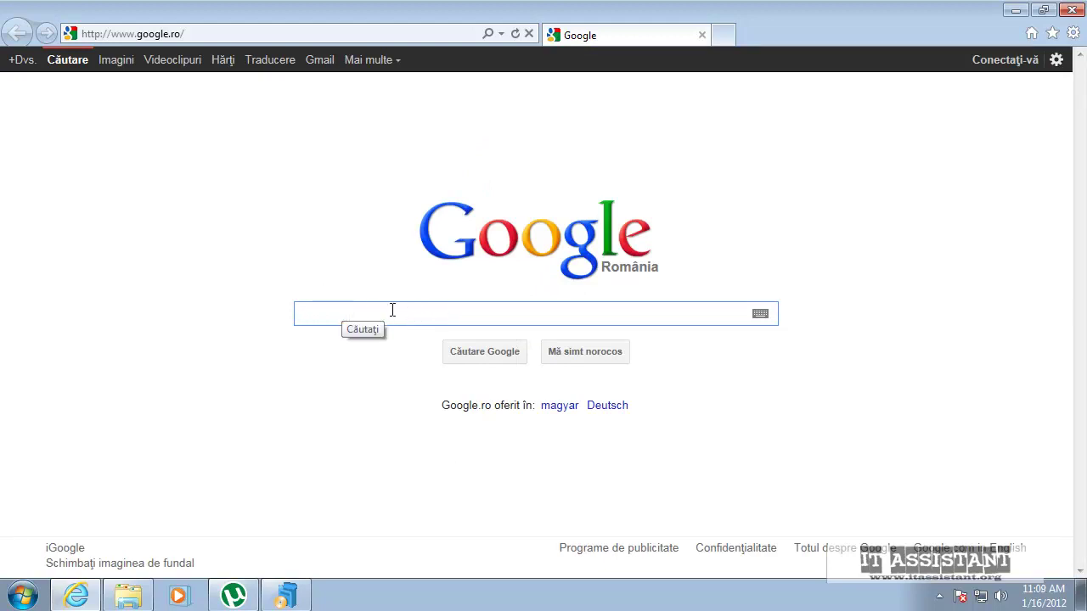
# Search Google for 'cinema 4d', open MAXON: Home, and go to the Demo Version form.
pyautogui.write('cin')
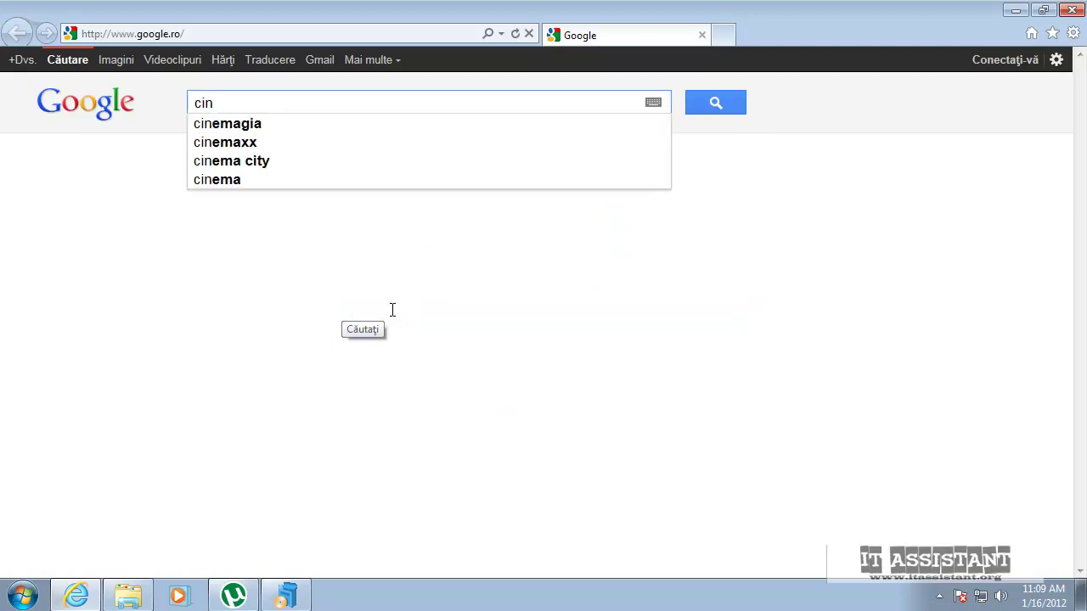
pyautogui.write('ema 4d')
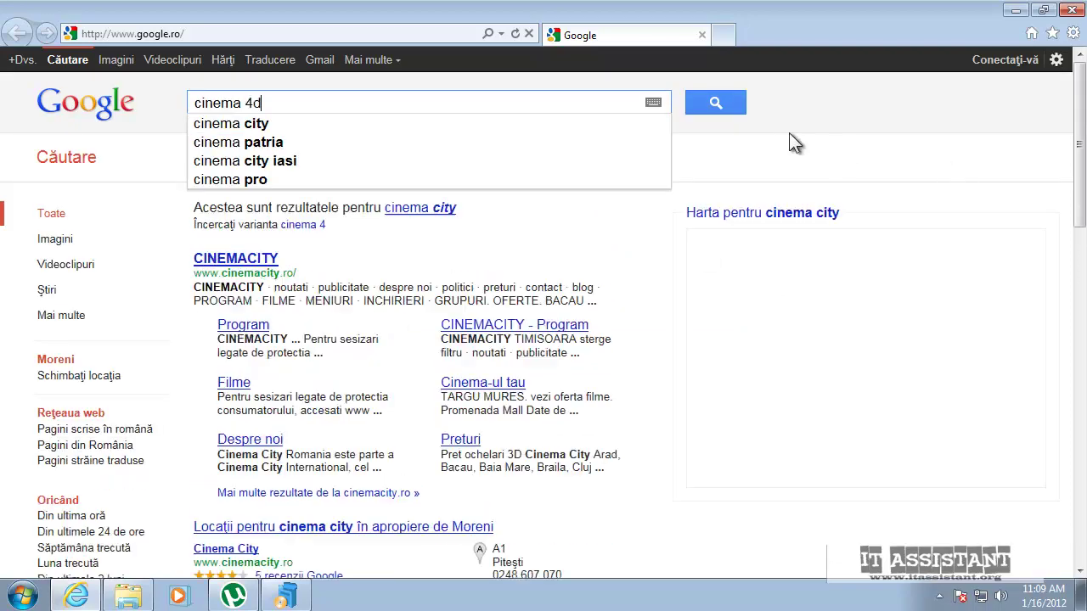
pyautogui.click(714, 103)
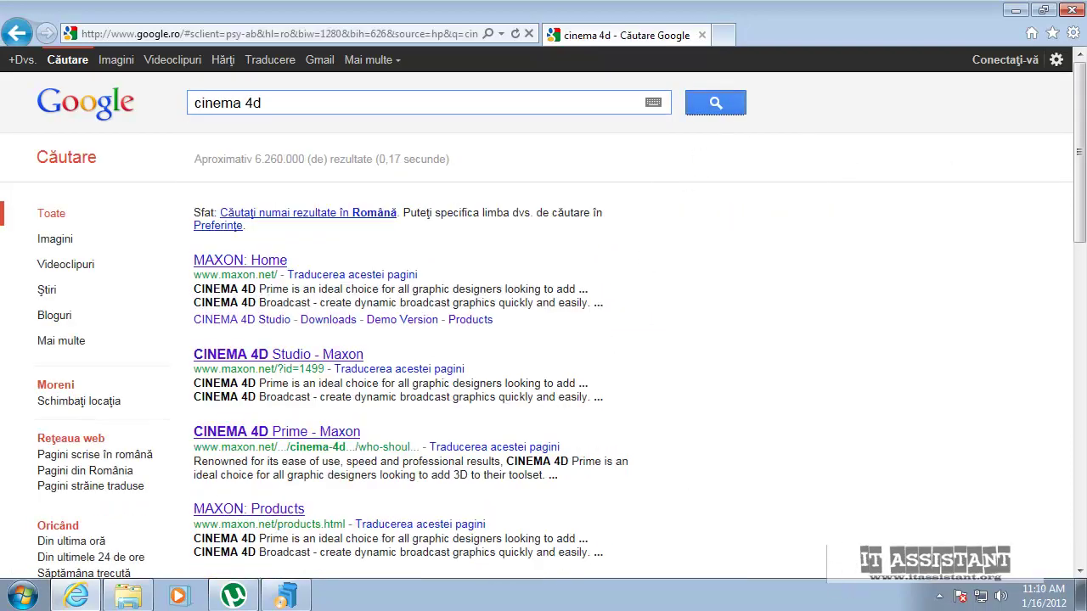
pyautogui.click(240, 265)
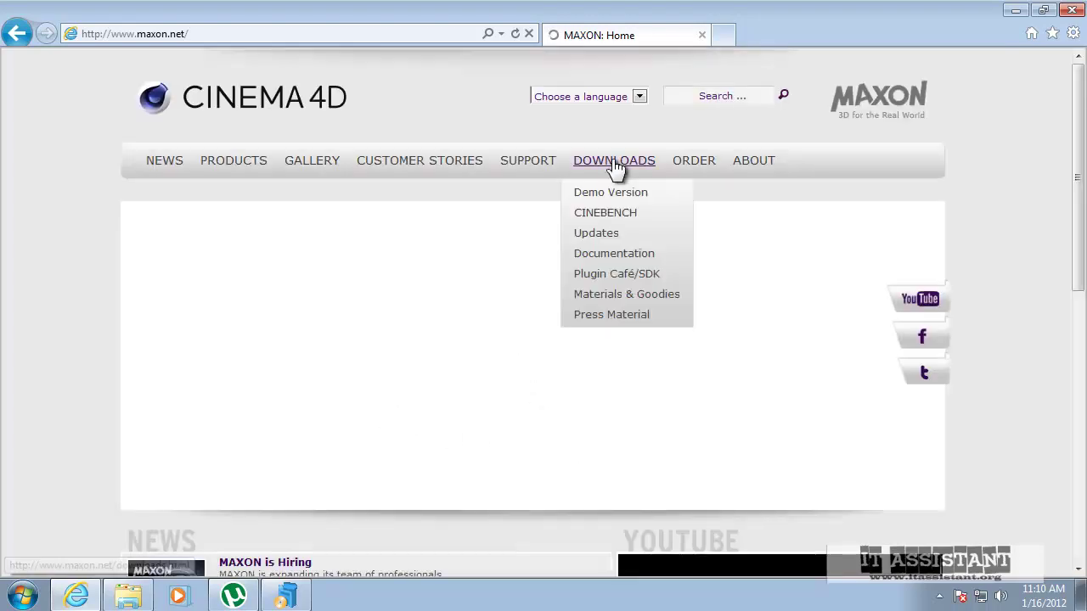
pyautogui.moveTo(614, 160)
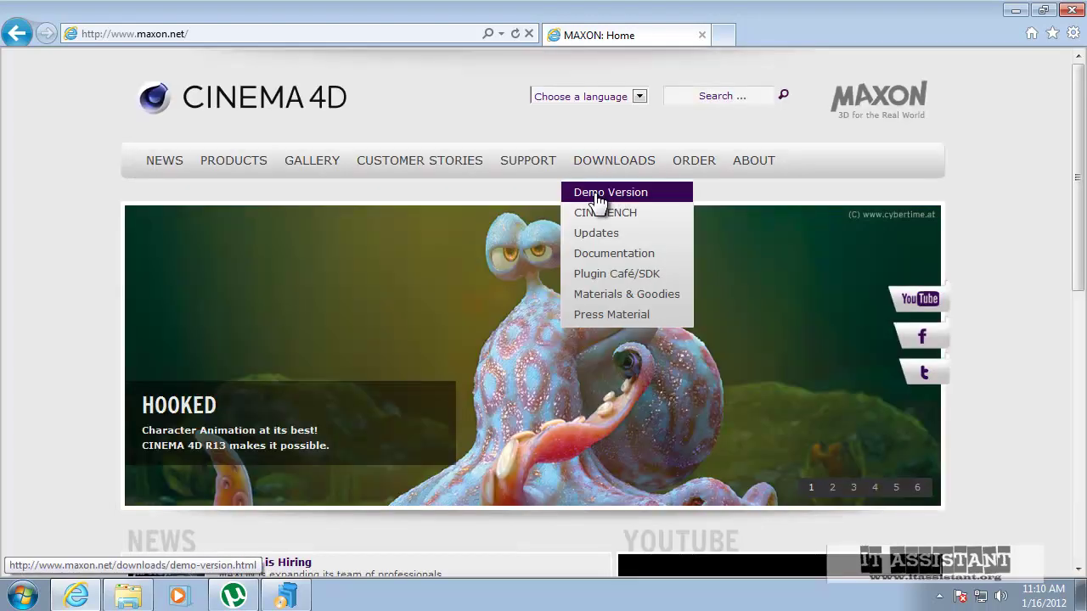
pyautogui.click(575, 194)
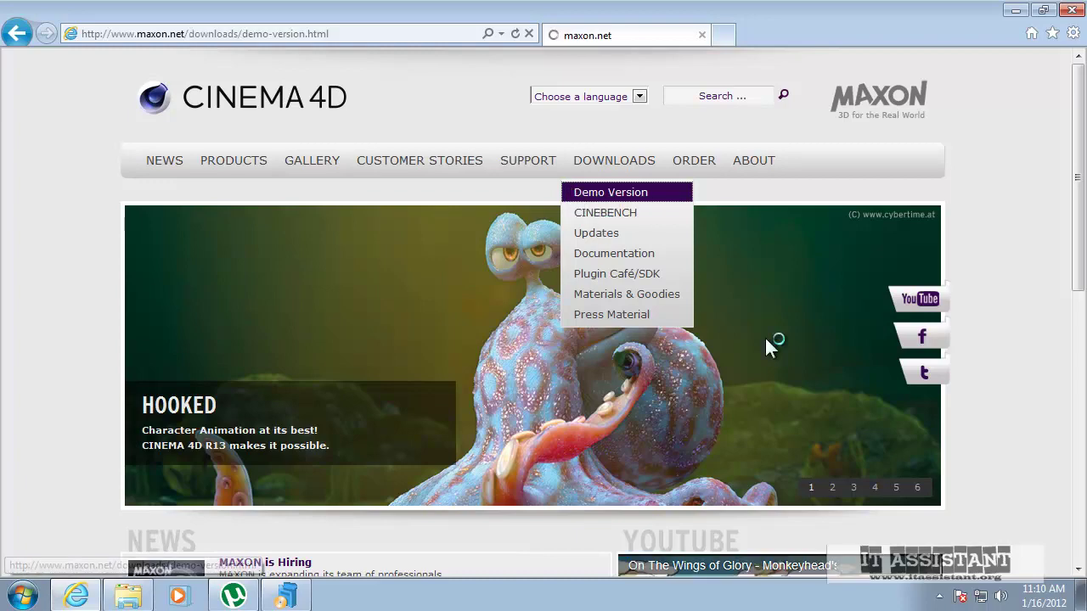
pyautogui.scroll(-3, 530, 412)
# Enter the user's first and last name on MAXON's demo registration form.
pyautogui.scroll(-2, 523, 407)
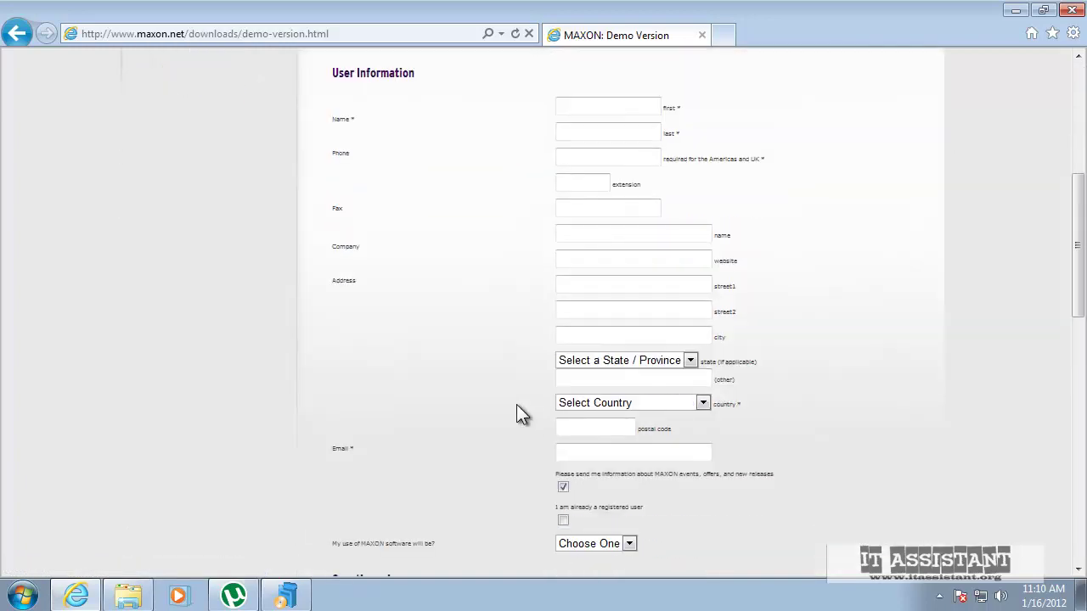
pyautogui.scroll(-3, 519, 380)
pyautogui.scroll(-1, 525, 380)
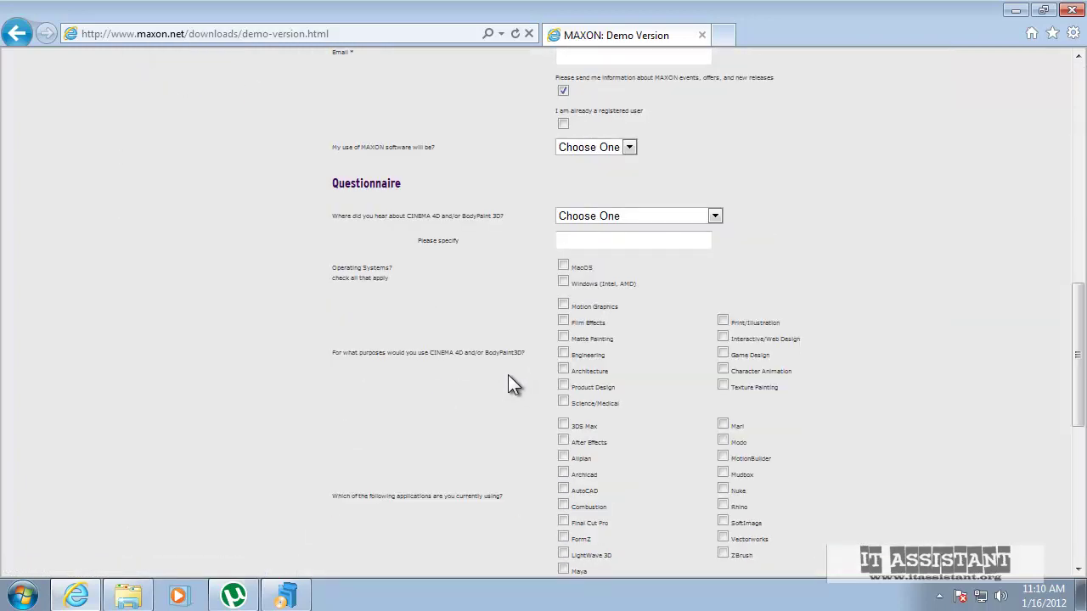
pyautogui.scroll(7, 510, 374)
pyautogui.scroll(1, 507, 373)
pyautogui.click(660, 344)
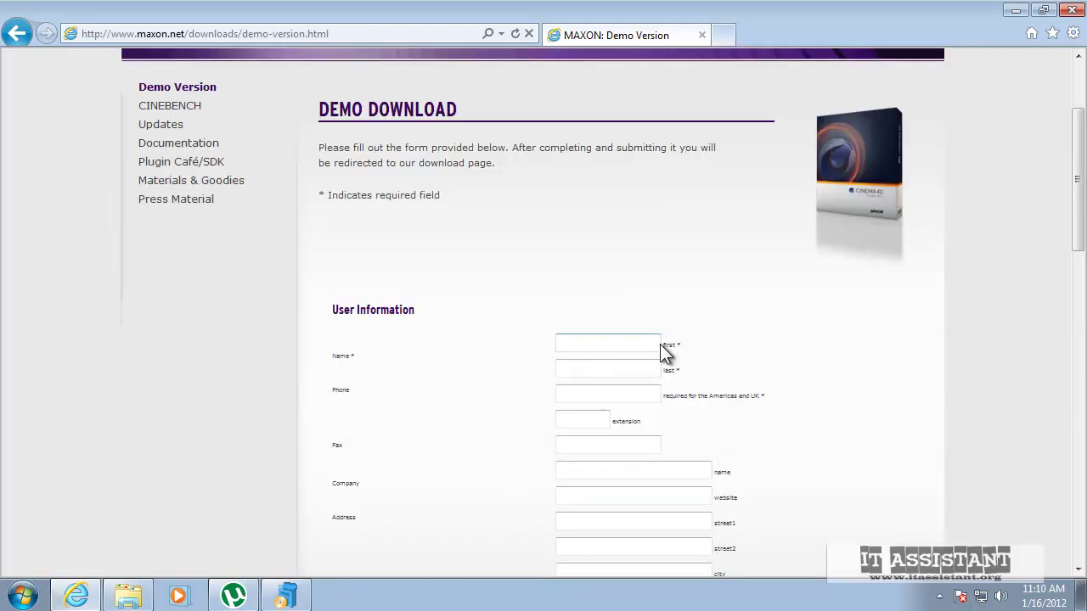
pyautogui.tripleClick(355, 356)
pyautogui.click(606, 343)
pyautogui.click(625, 369)
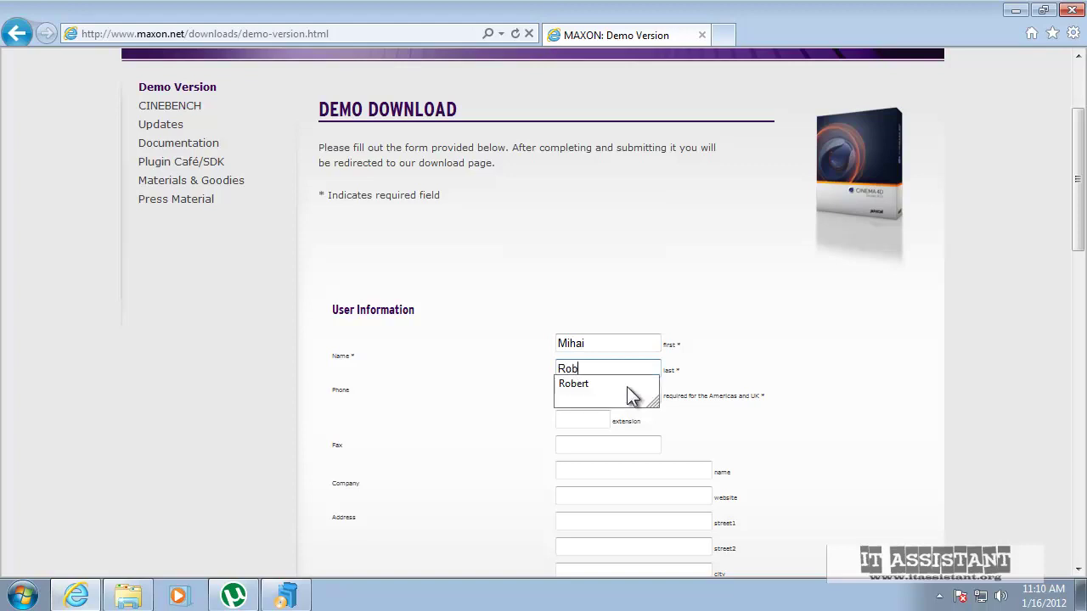
# Set the country to ROMANIA and fill in the user's e-mail address.
pyautogui.scroll(-1, 442, 412)
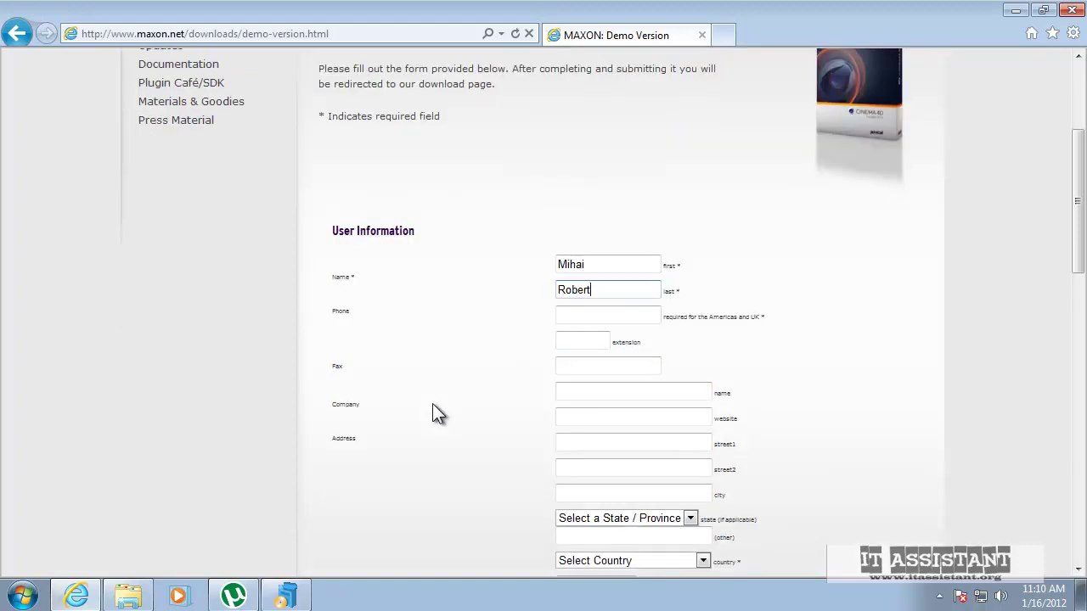
pyautogui.scroll(-1, 431, 406)
pyautogui.scroll(-2, 424, 397)
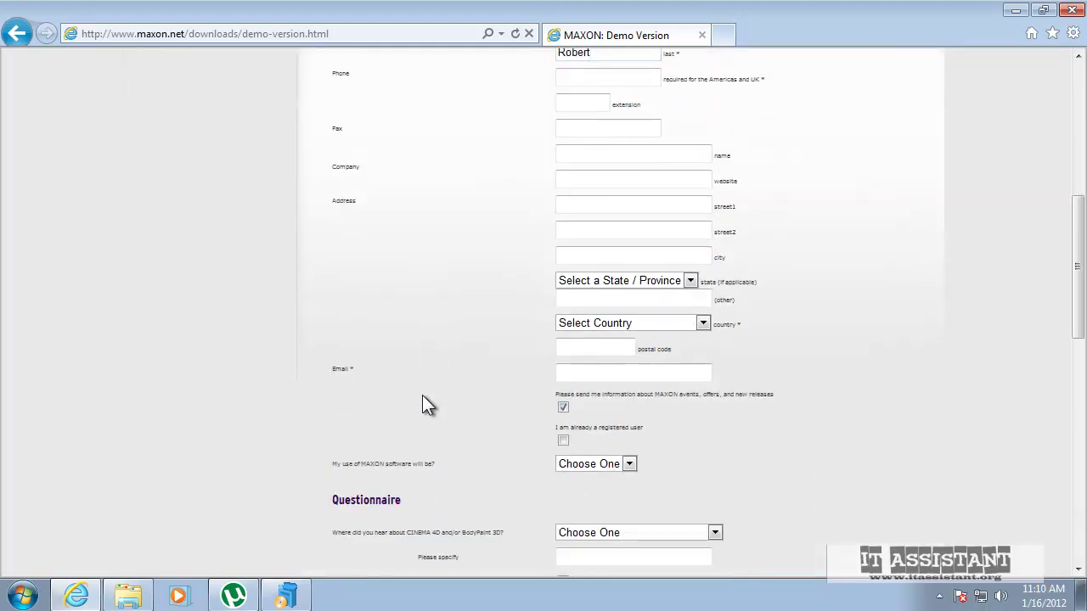
pyautogui.click(703, 325)
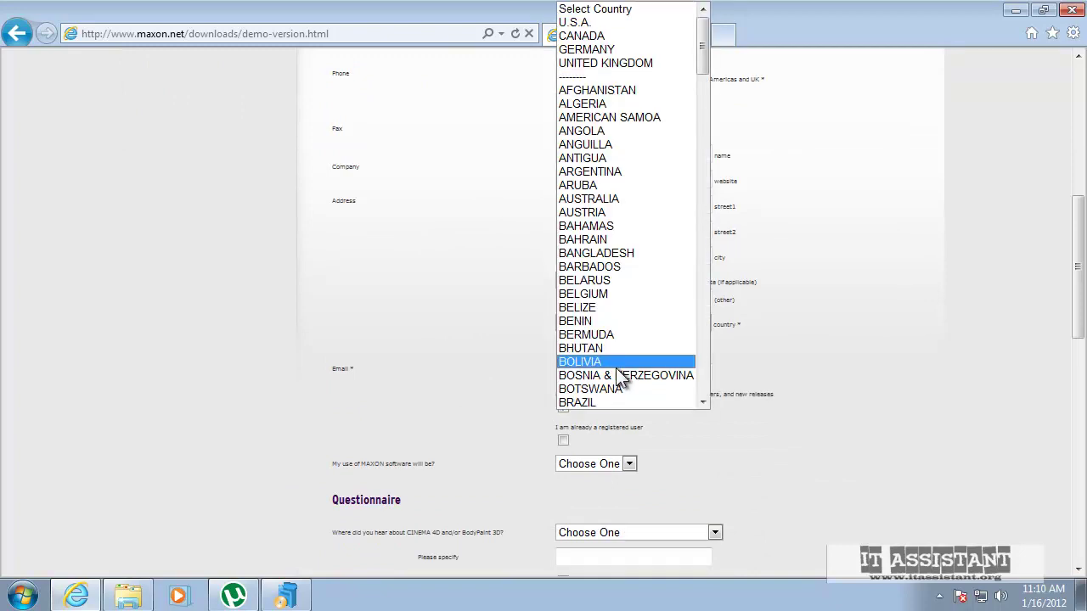
pyautogui.write('ro')
pyautogui.click(614, 401)
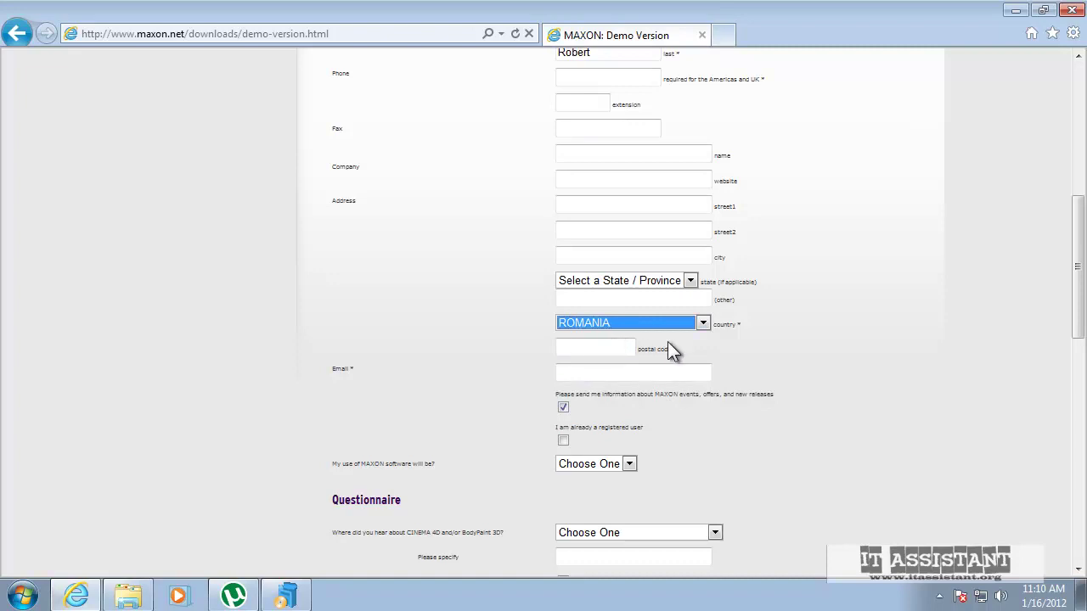
pyautogui.click(638, 371)
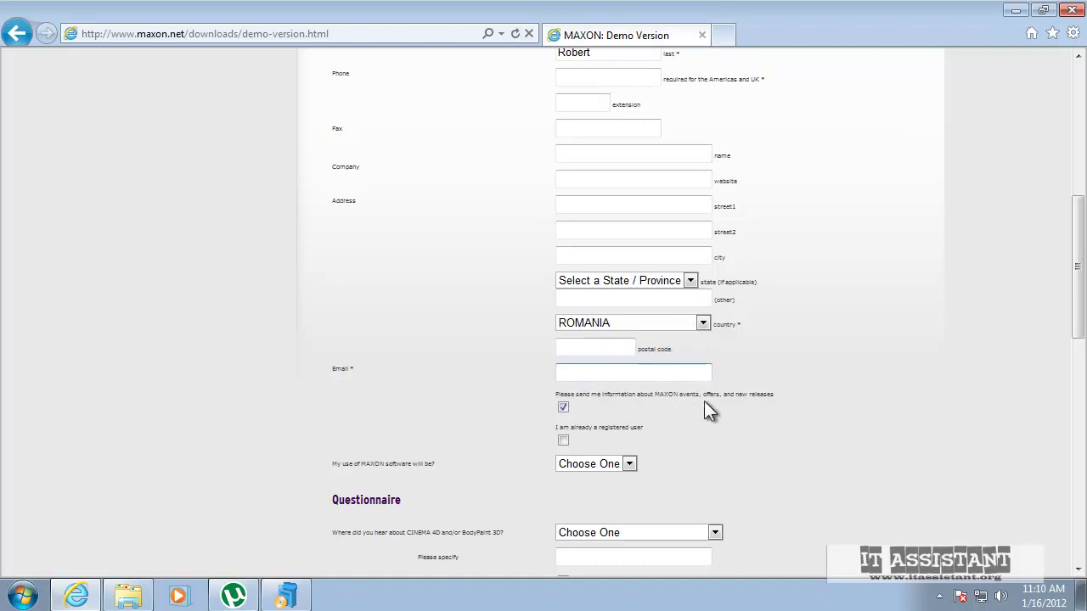
pyautogui.write('mihai')
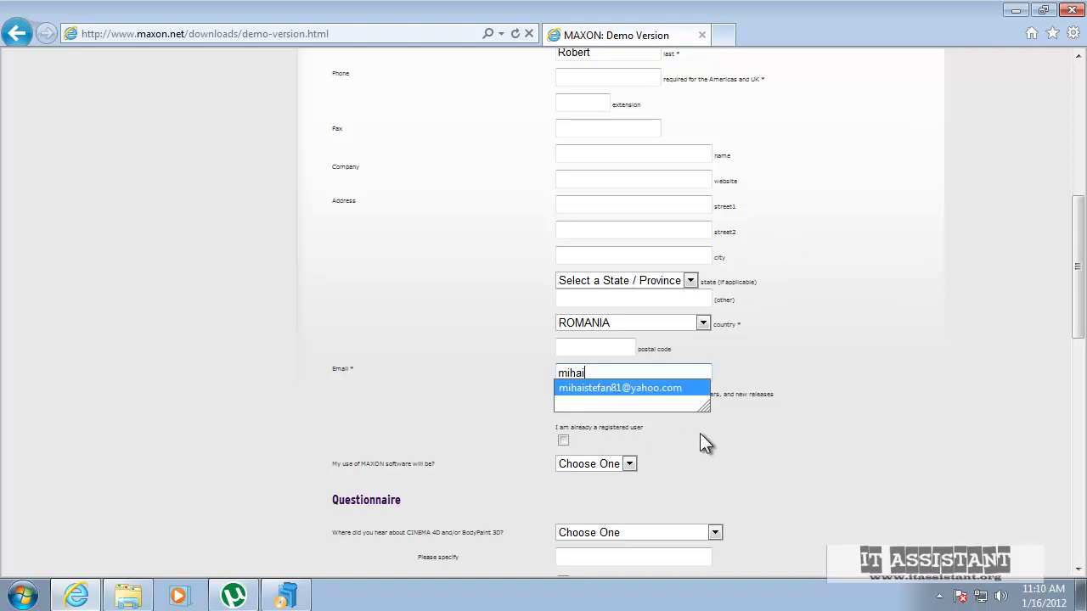
pyautogui.press('Return')
pyautogui.scroll(-3, 694, 472)
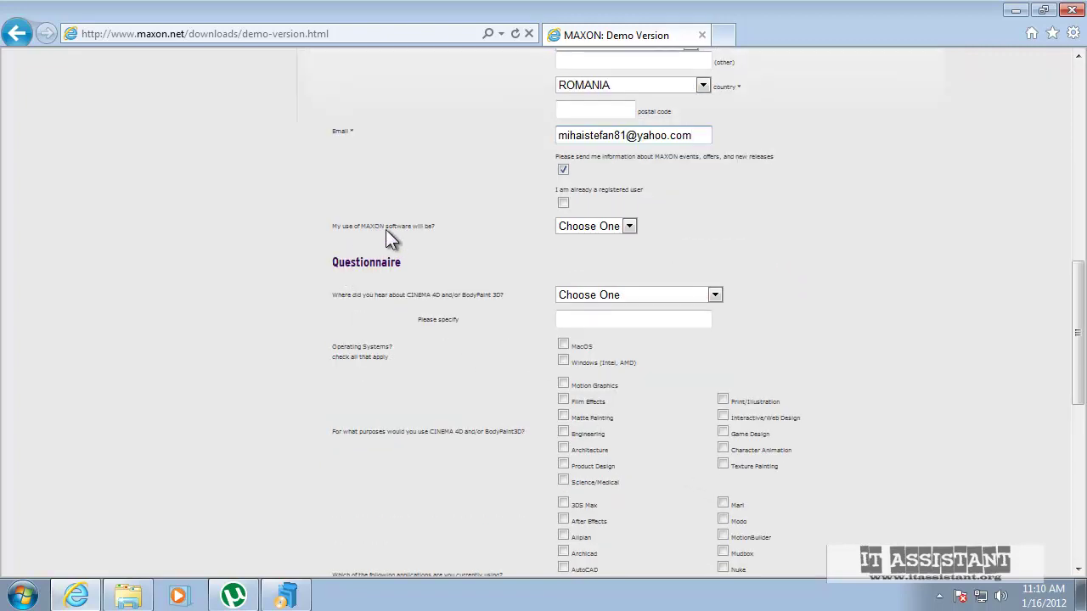
# Set MAXON software use to Educational and tick Windows (Intel, AMD) as operating system.
pyautogui.click(629, 226)
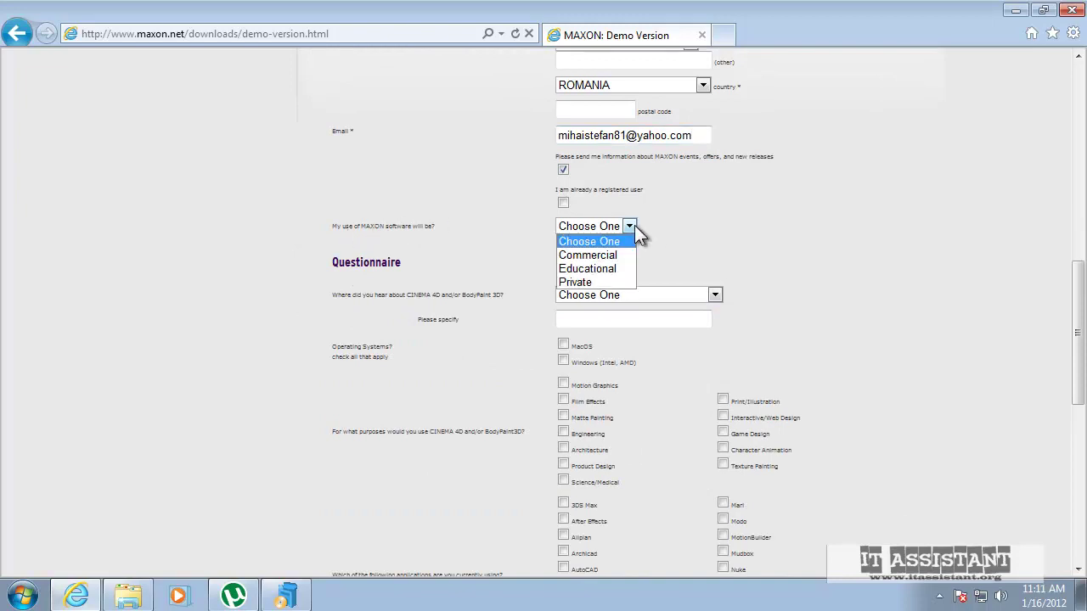
pyautogui.click(598, 269)
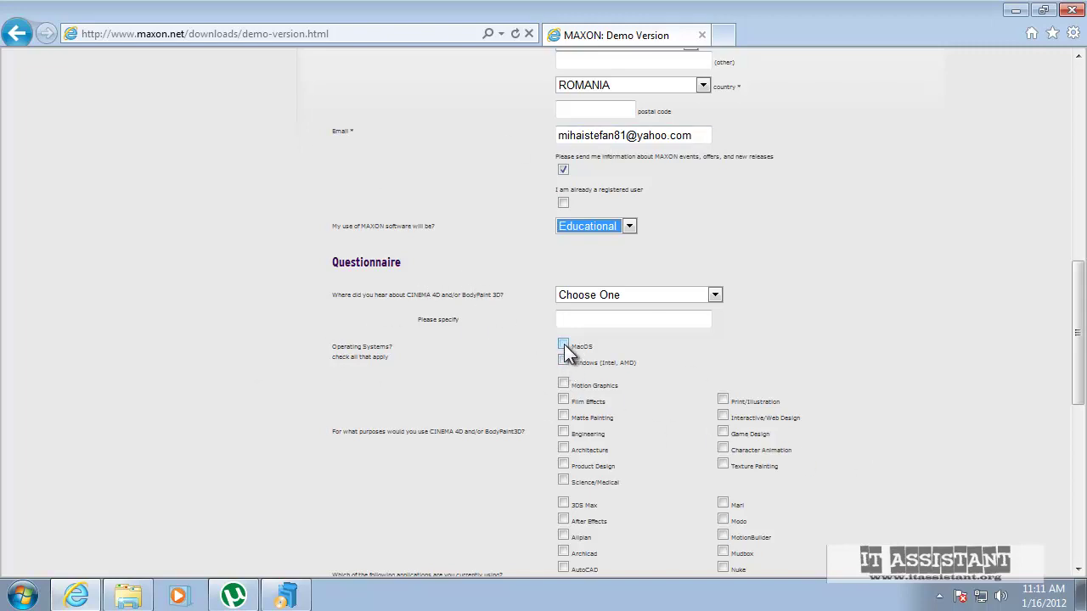
pyautogui.click(564, 361)
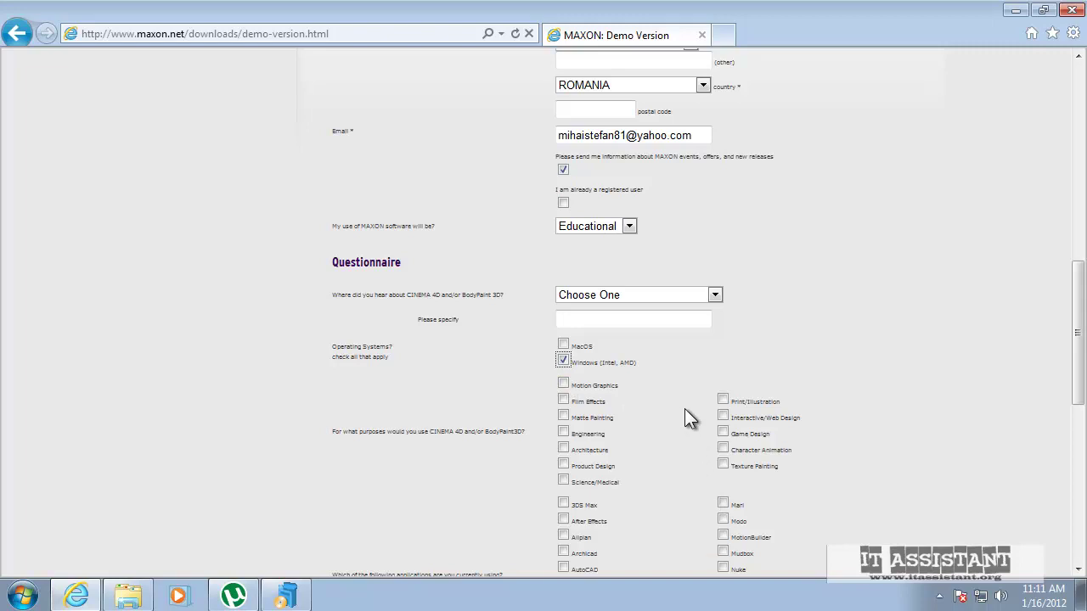
pyautogui.scroll(-1, 603, 425)
pyautogui.scroll(-4, 591, 382)
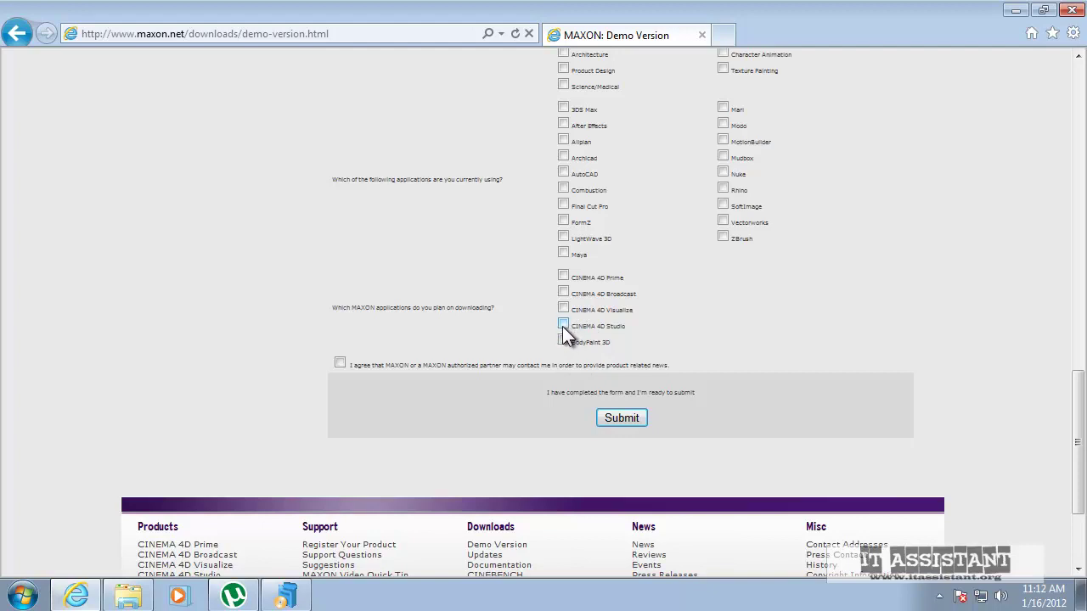
# Tick CINEMA 4D Studio and product-news consent, then submit the demo form.
pyautogui.click(563, 326)
pyautogui.click(341, 364)
pyautogui.click(616, 418)
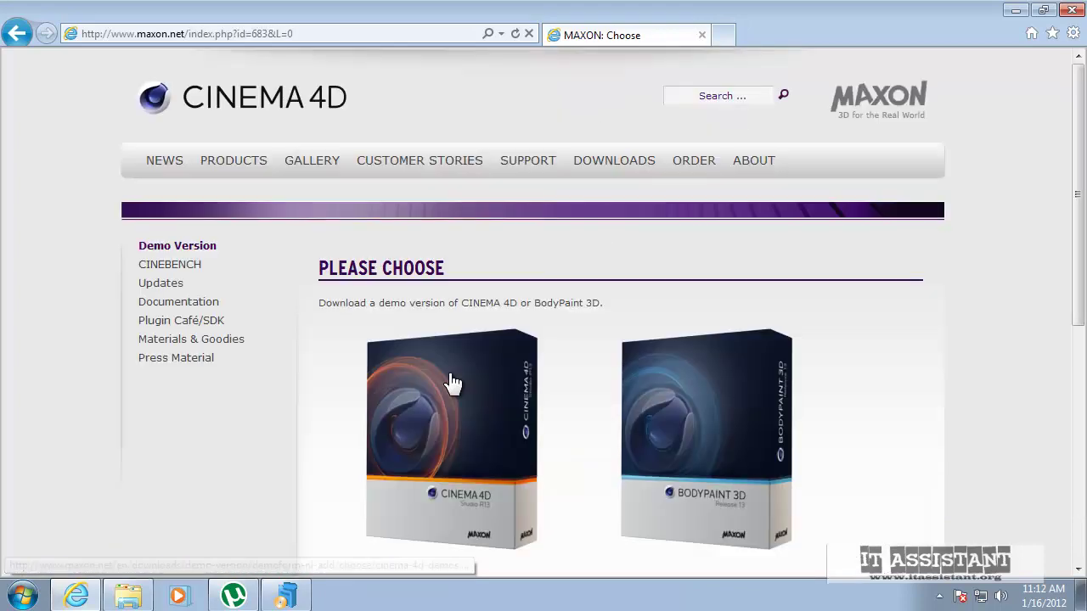
# Open the CINEMA 4D R13 demo page and scroll to its download details.
pyautogui.scroll(-3, 435, 316)
pyautogui.scroll(2, 434, 310)
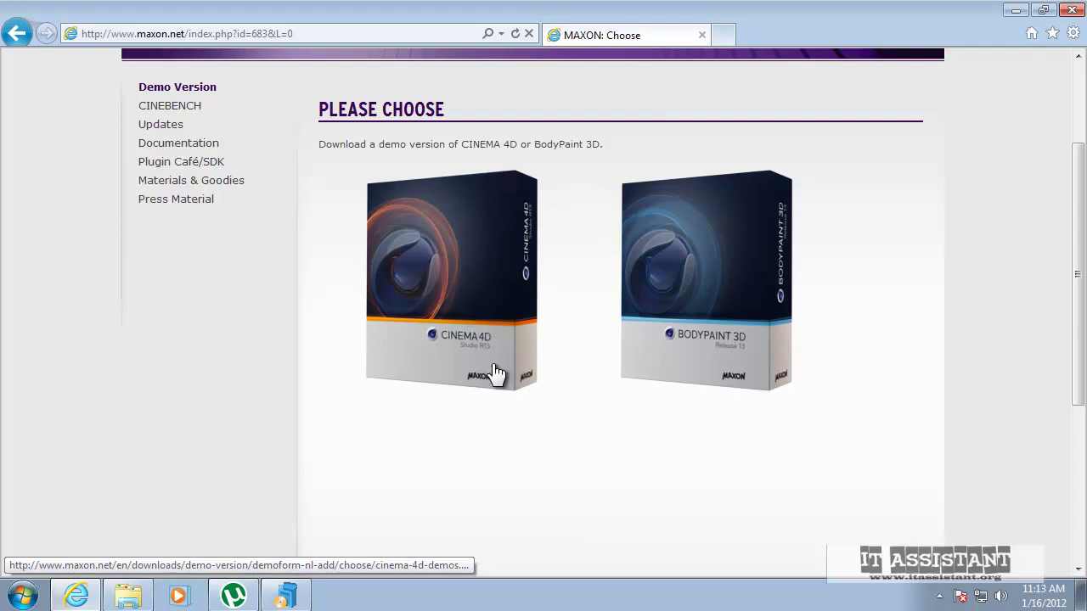
pyautogui.click(469, 313)
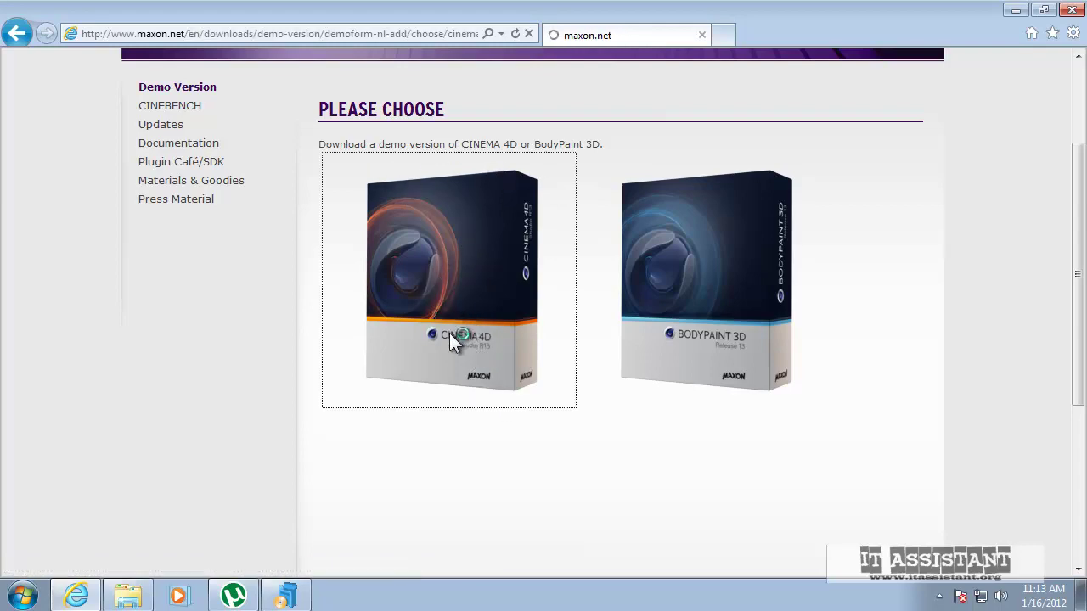
pyautogui.scroll(-4, 437, 308)
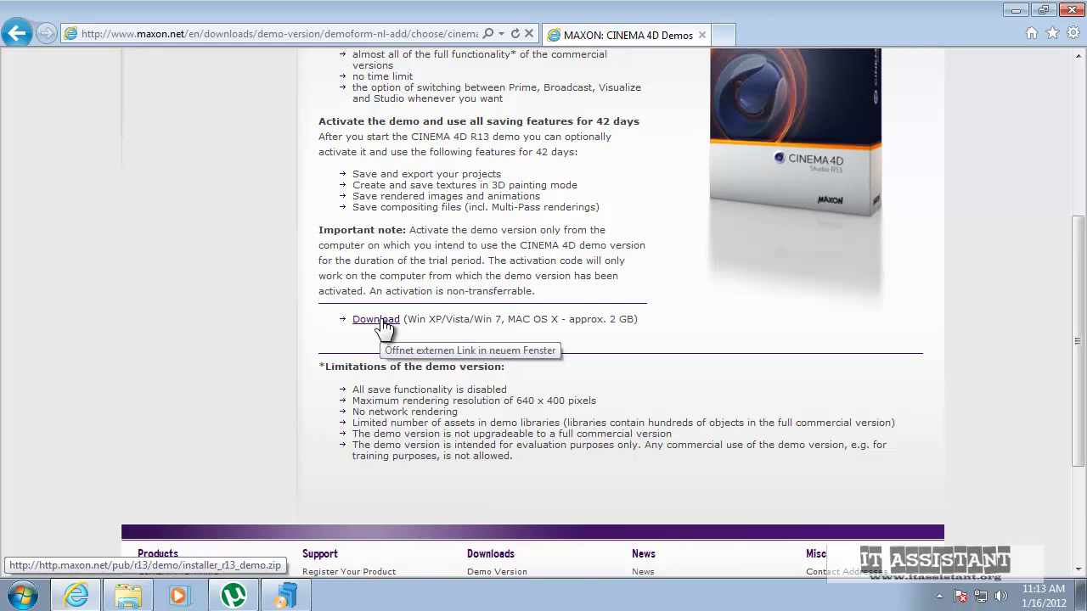
# Start the CINEMA 4D demo download and move the Softonic download window aside.
pyautogui.click(384, 327)
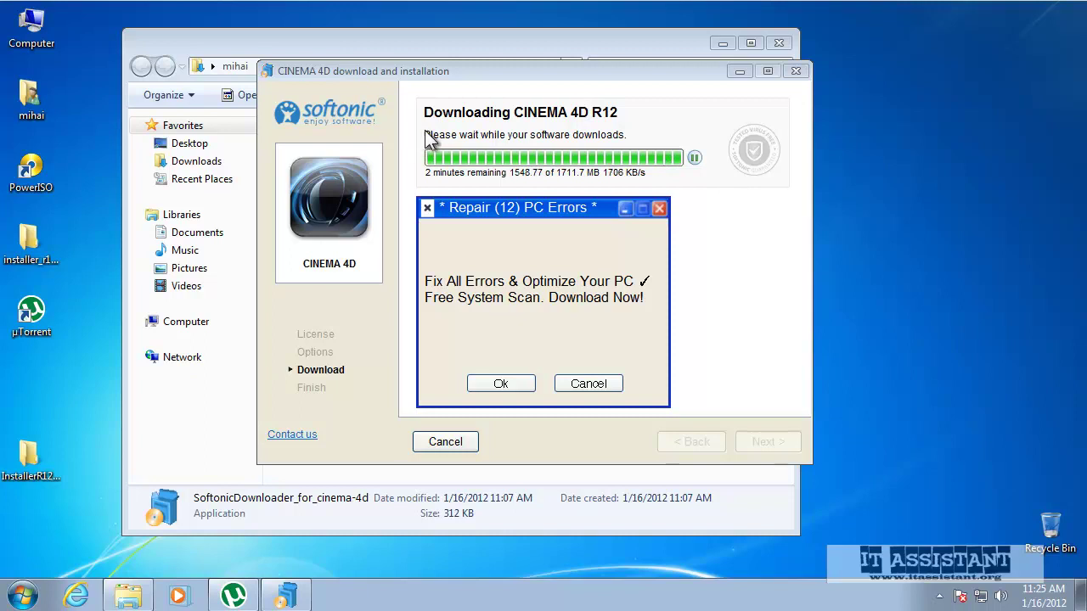
pyautogui.moveTo(454, 73); pyautogui.dragTo(440, 42)
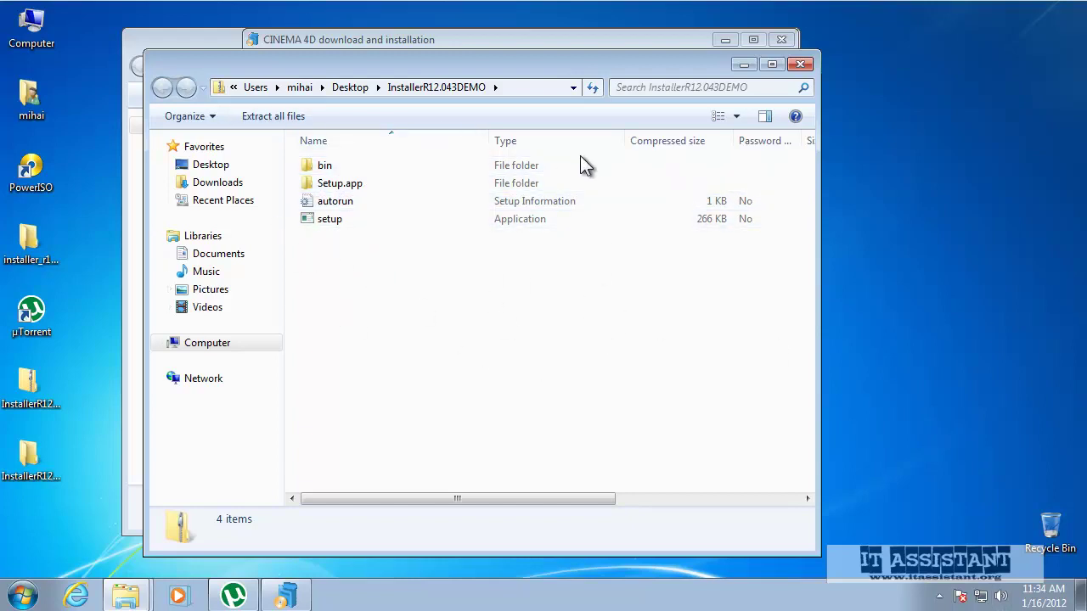
# Exit the Softonic CINEMA 4D downloader now that the download has finished.
pyautogui.moveTo(637, 65); pyautogui.dragTo(786, 150)
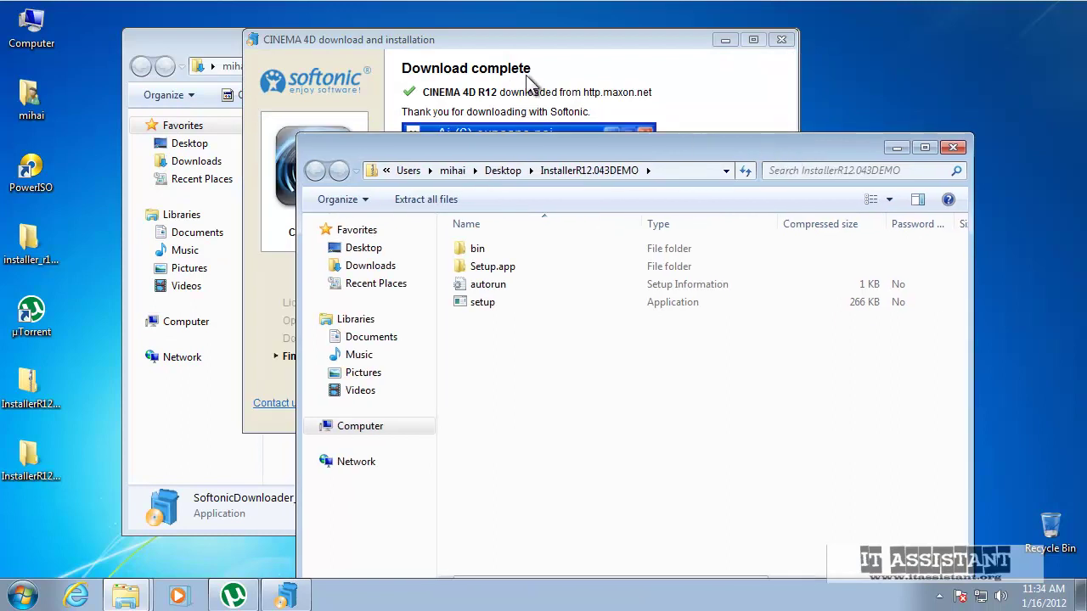
pyautogui.click(542, 39)
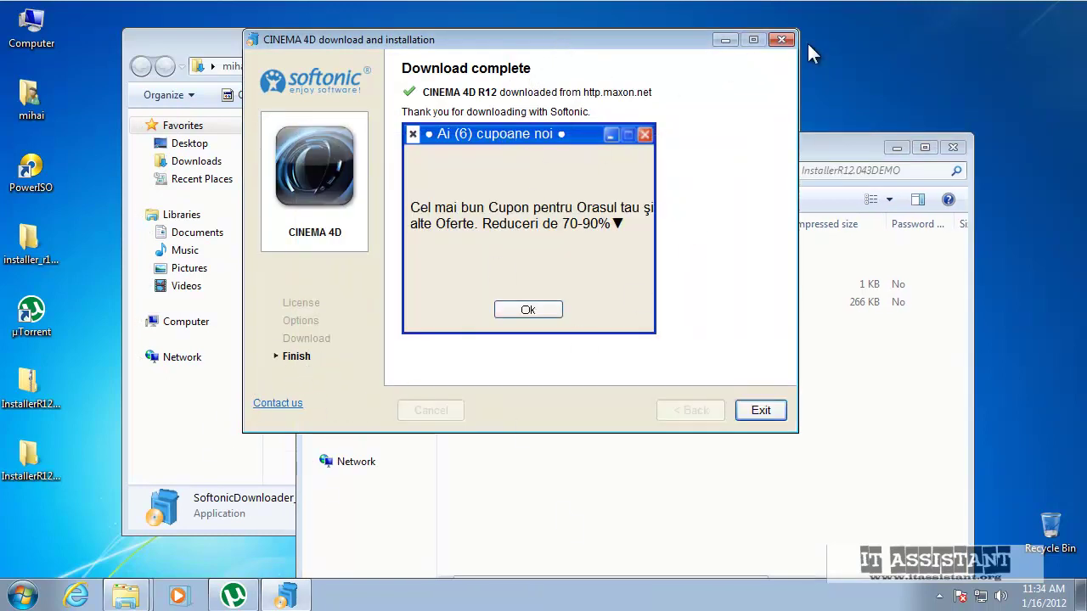
pyautogui.click(781, 40)
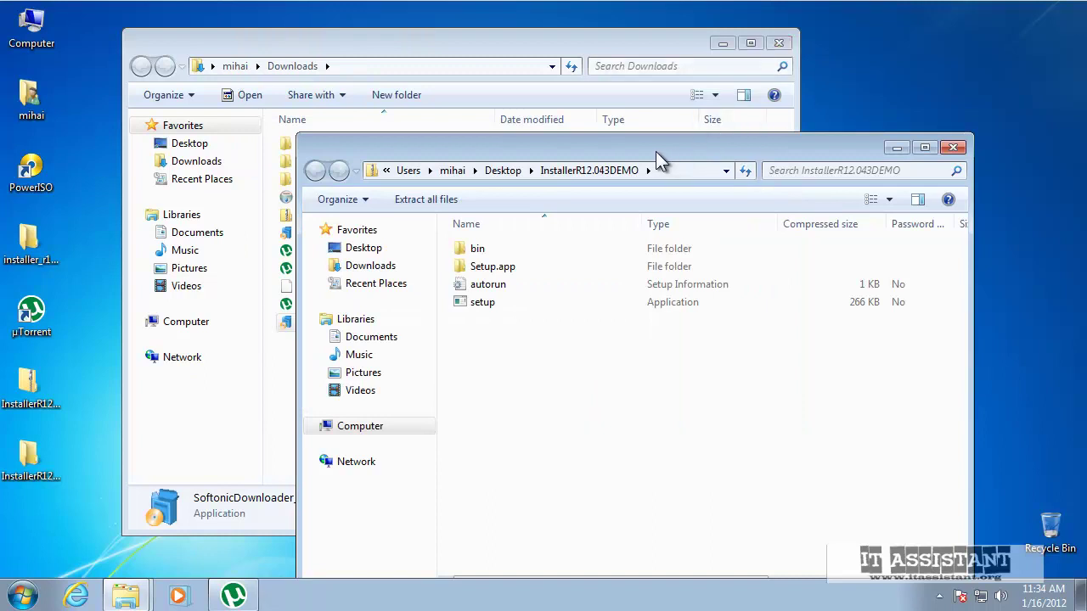
# Close the Downloads and InstallerR12.043DEMO windows, then select the InstallerR12.043DEMO archive on the desktop.
pyautogui.moveTo(655, 160); pyautogui.dragTo(522, 86)
pyautogui.click(778, 42)
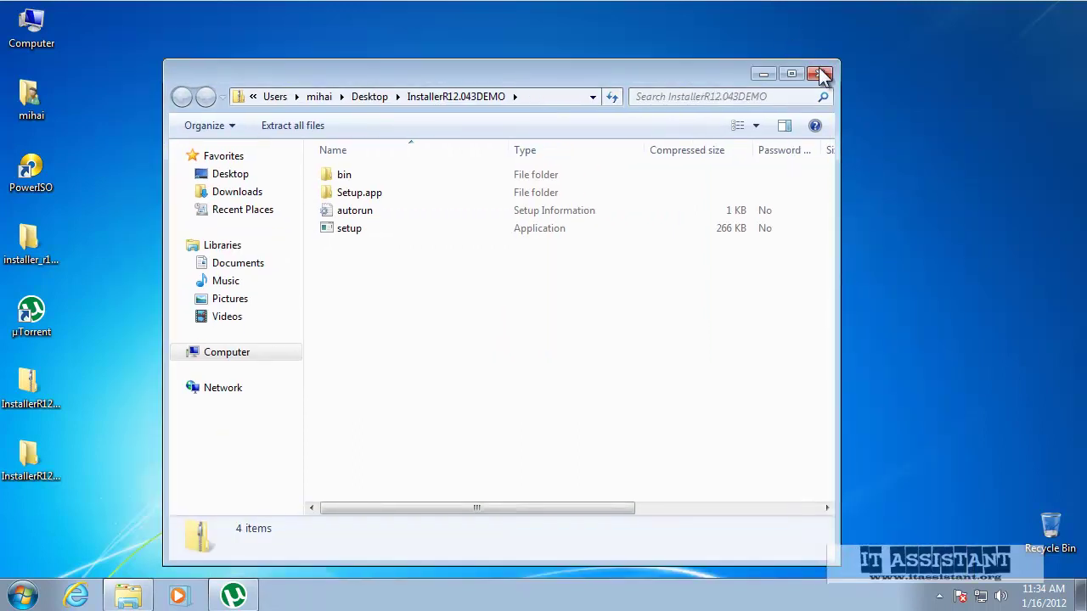
pyautogui.click(819, 73)
pyautogui.click(37, 381)
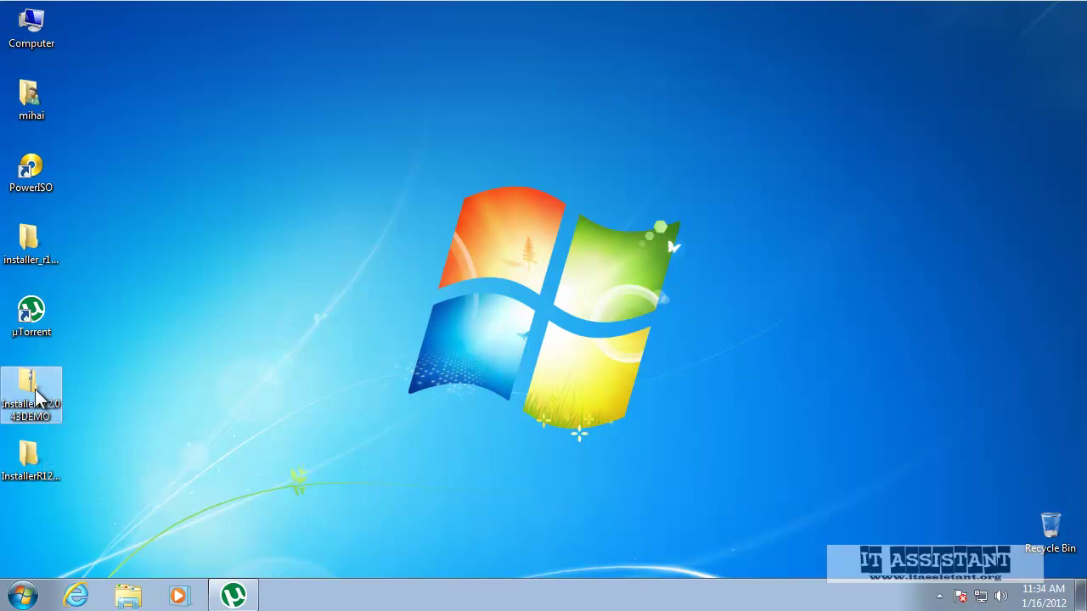
# Extract the InstallerR12.043DEMO zip with 7-Zip into an InstallerR12.043DEMO folder and open that folder.
pyautogui.doubleClick(35, 389)
pyautogui.rightClick(35, 389)
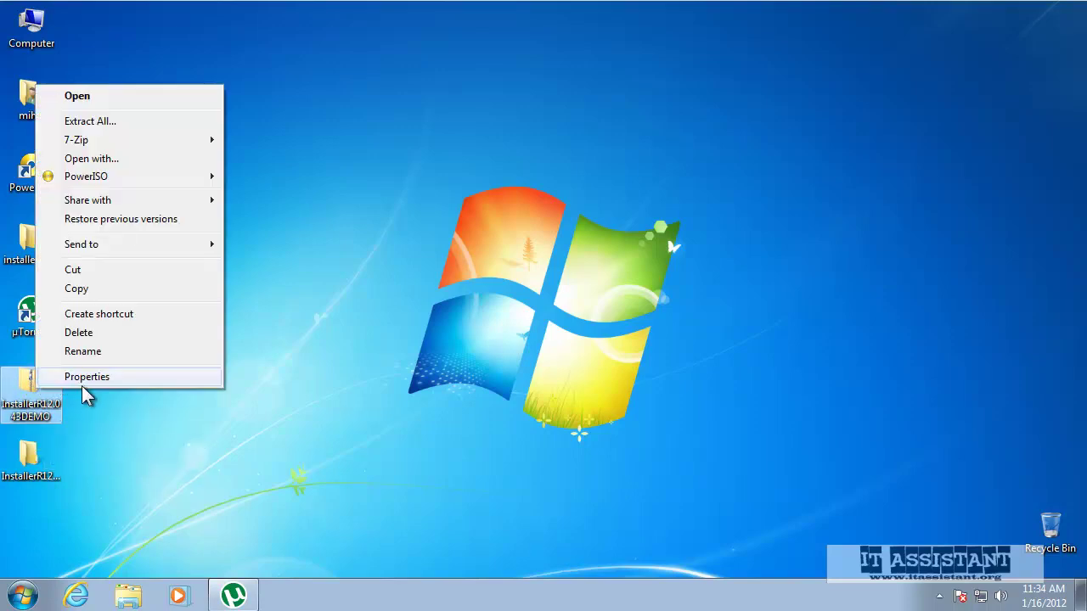
pyautogui.moveTo(128, 141)
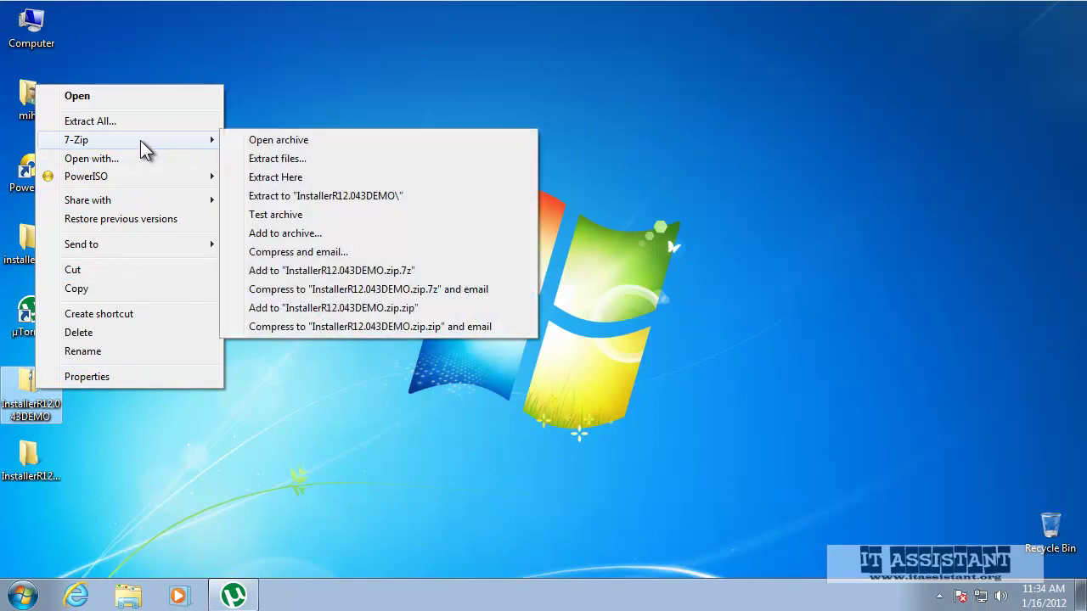
pyautogui.click(309, 196)
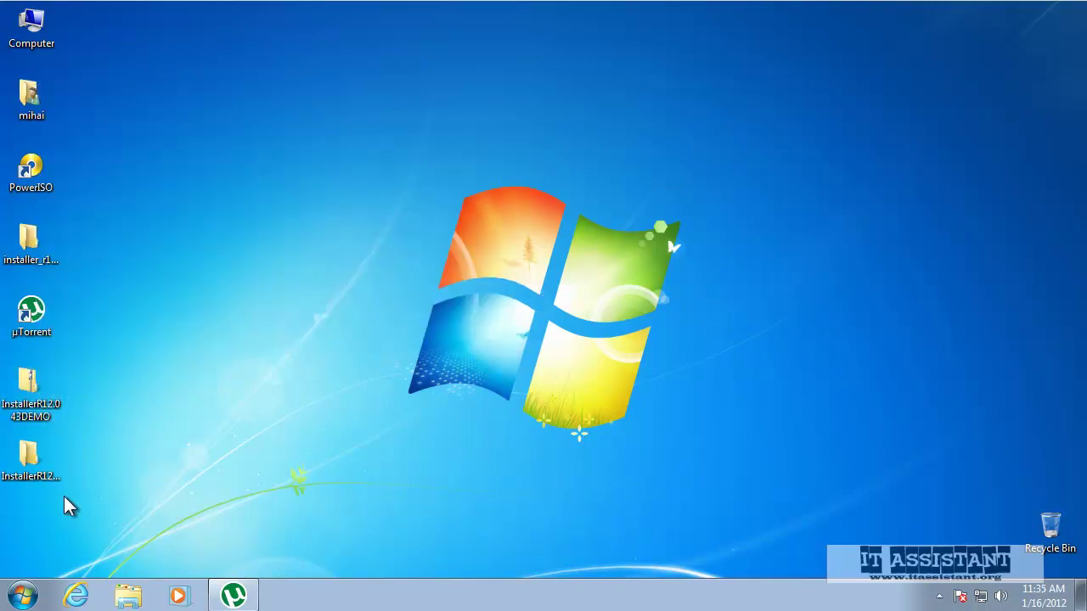
pyautogui.click(25, 472)
pyautogui.doubleClick(25, 474)
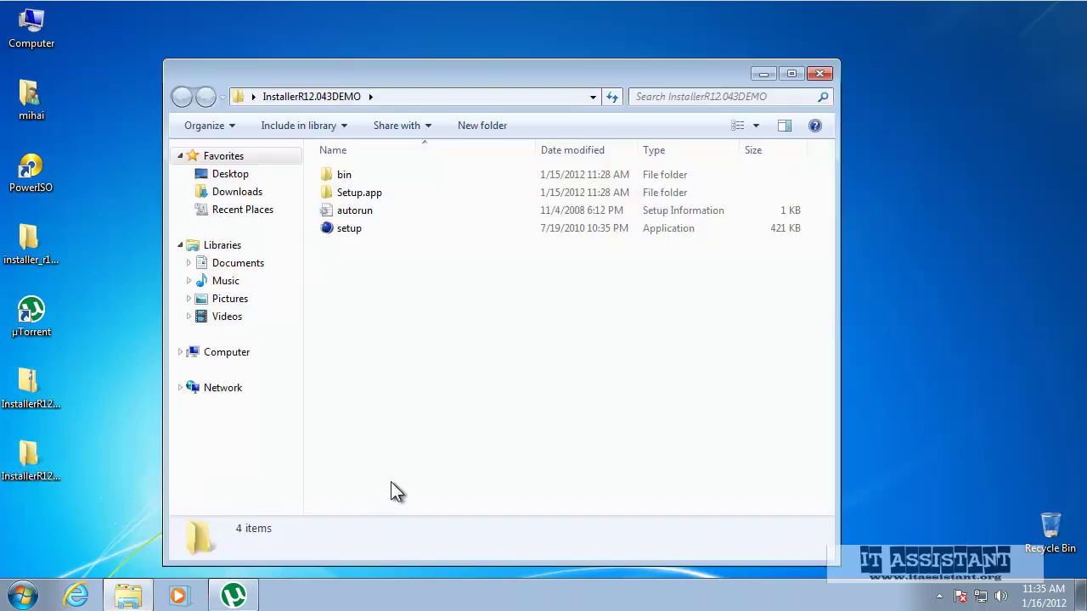
# Launch setup from the extracted folder, choose US - English, and continue past the welcome page.
pyautogui.doubleClick(356, 234)
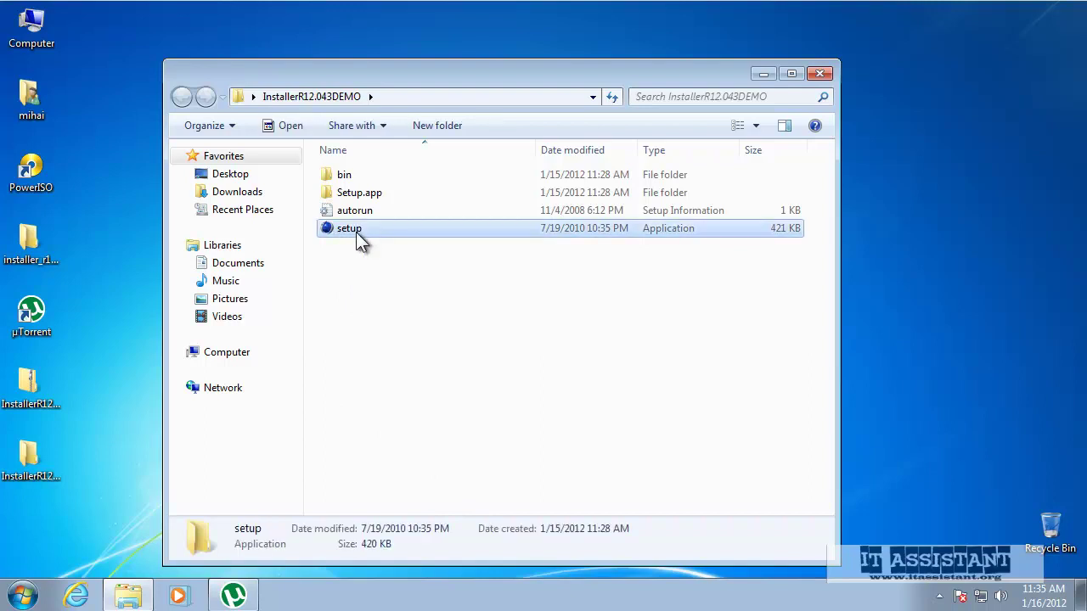
pyautogui.click(819, 74)
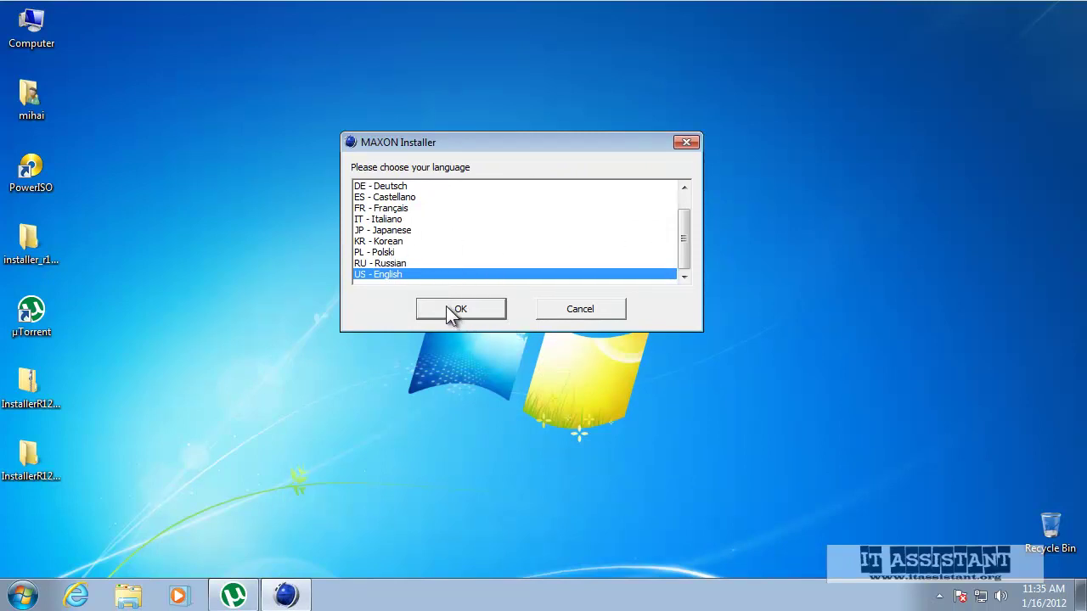
pyautogui.click(451, 314)
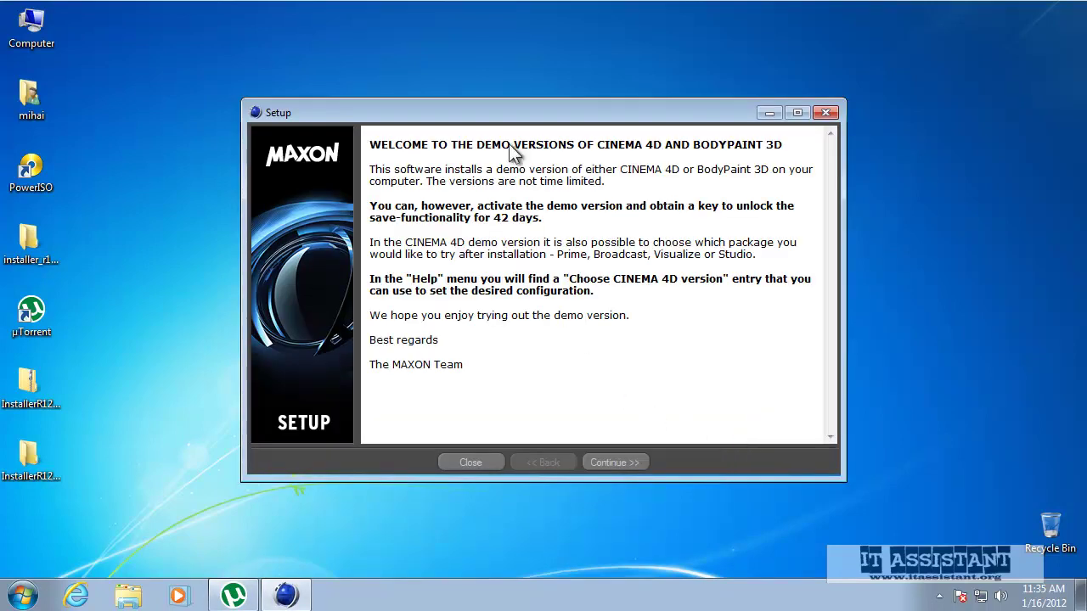
pyautogui.moveTo(476, 119); pyautogui.dragTo(471, 99)
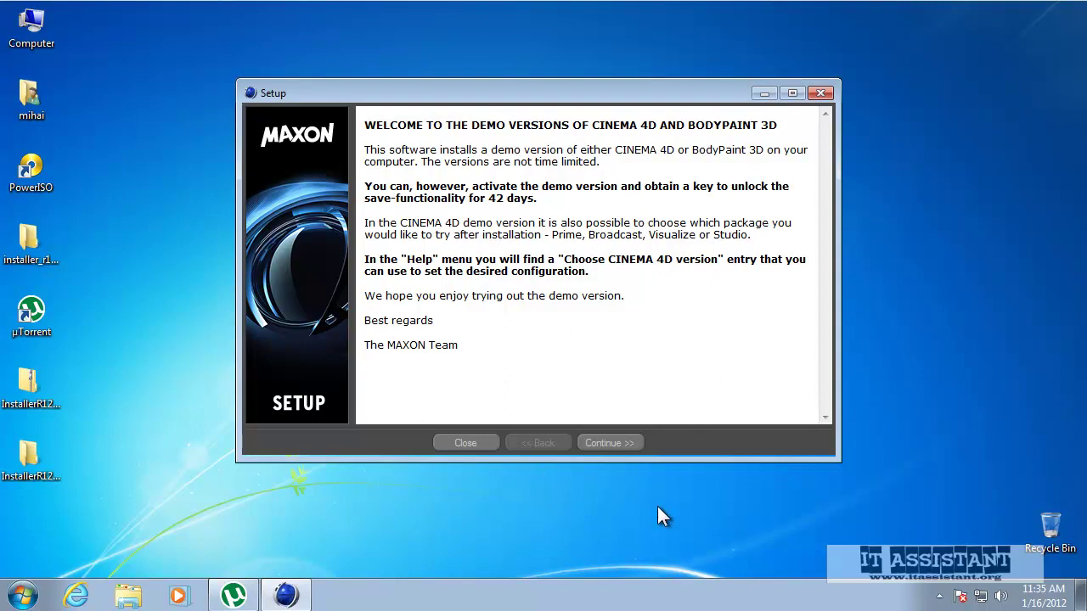
pyautogui.click(605, 444)
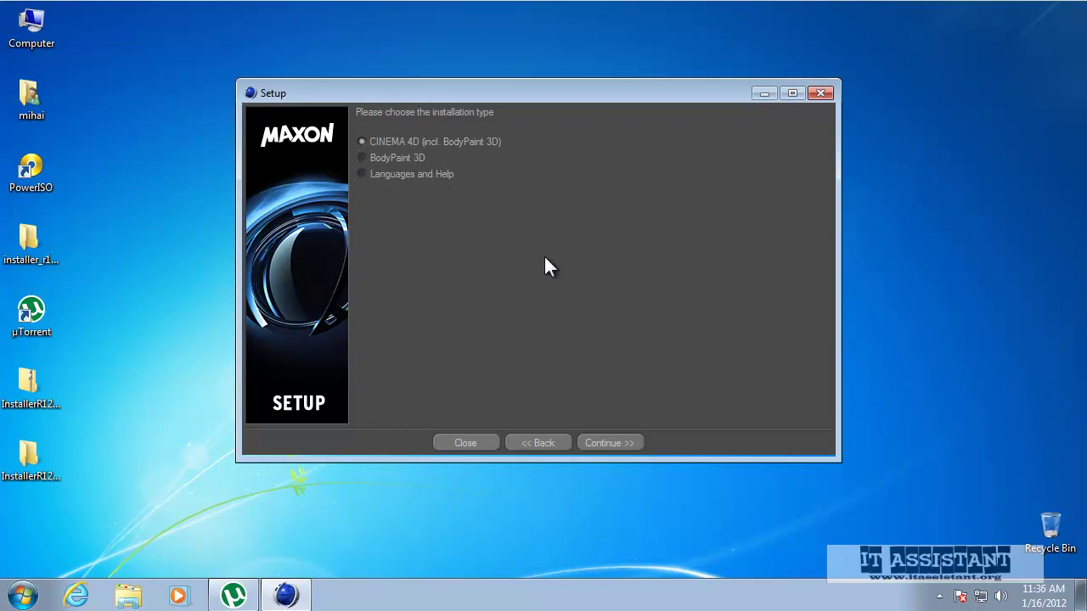
# Keep CINEMA 4D (incl. BodyPaint 3D) as the install type and review the 10-item Features list.
pyautogui.click(612, 442)
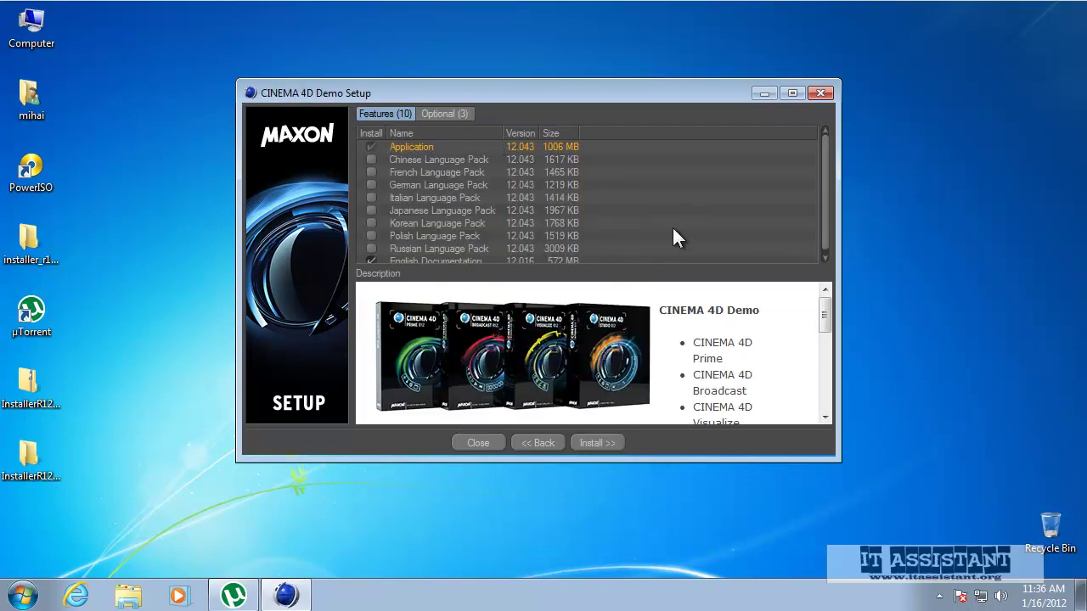
pyautogui.moveTo(824, 151)
pyautogui.mouseDown()
pyautogui.moveTo(825, 170)
pyautogui.moveTo(819, 127)
pyautogui.mouseUp()
pyautogui.scroll(-1, 638, 212)
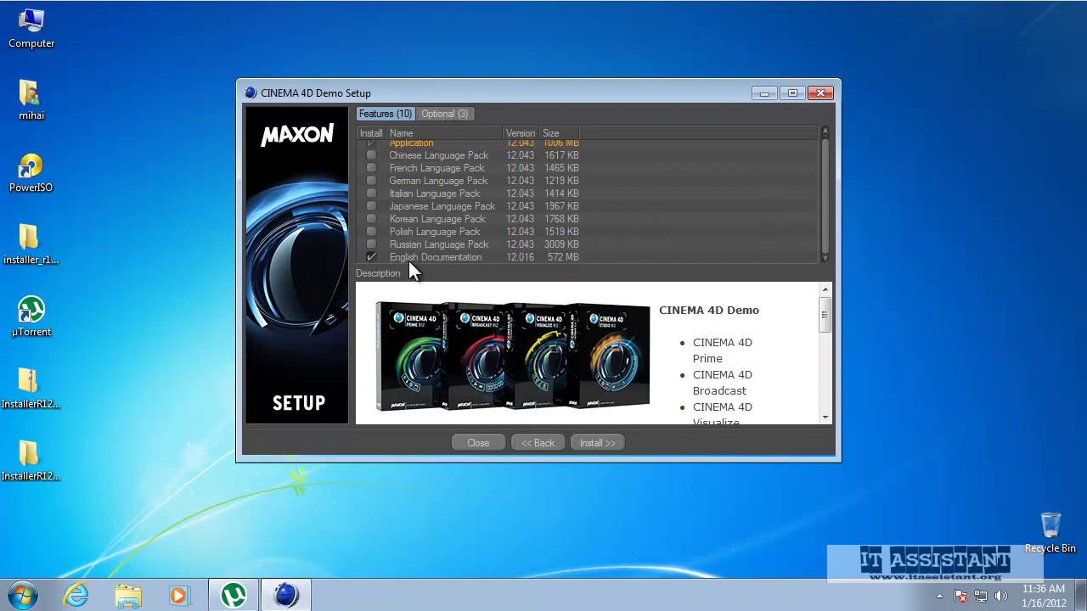
pyautogui.scroll(1, 374, 204)
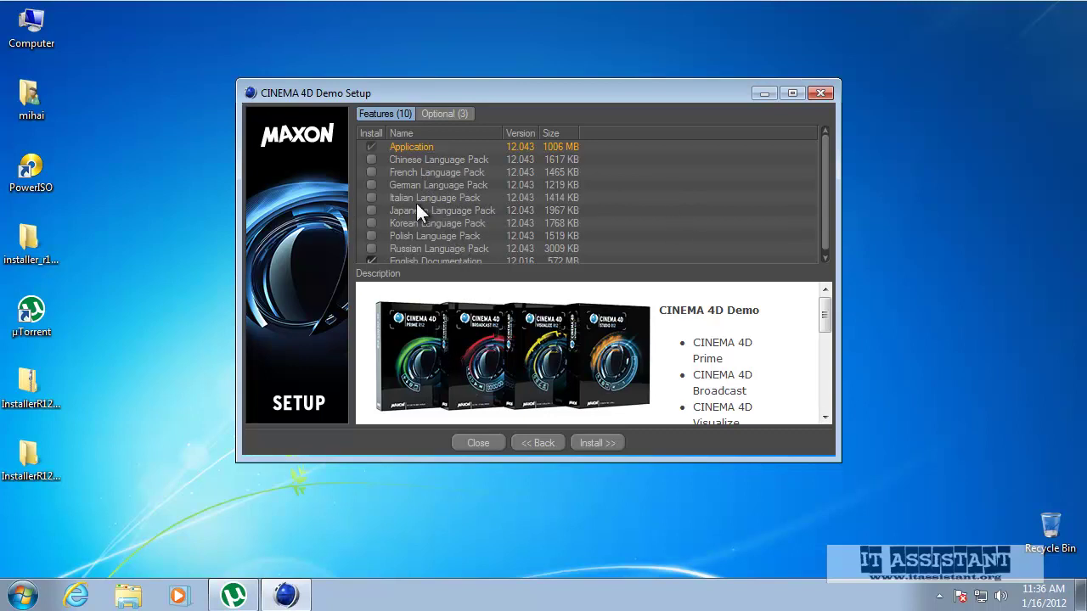
pyautogui.scroll(-1, 418, 255)
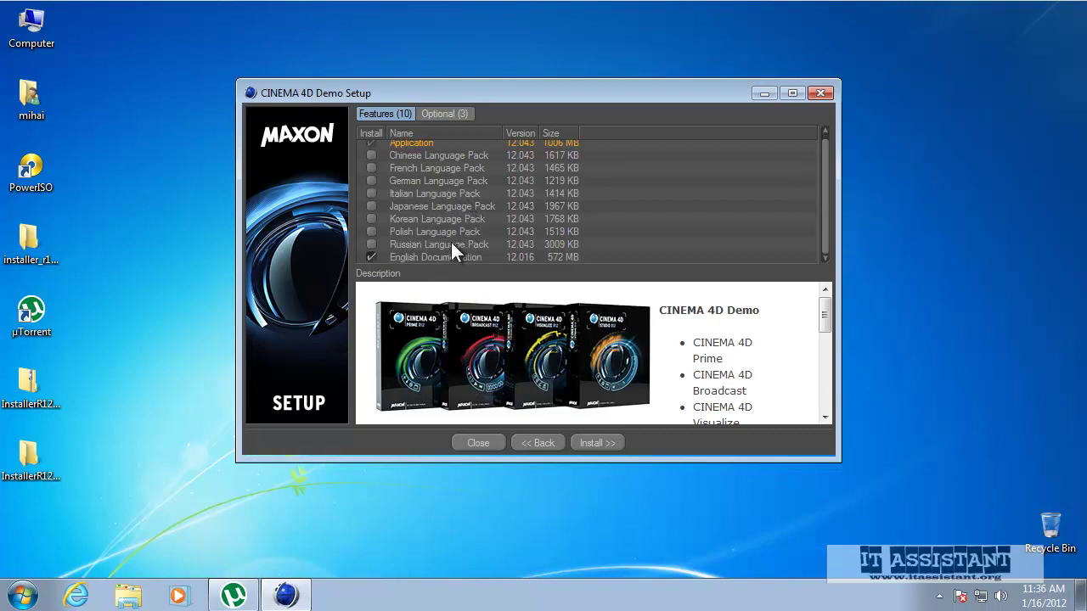
pyautogui.scroll(1, 438, 242)
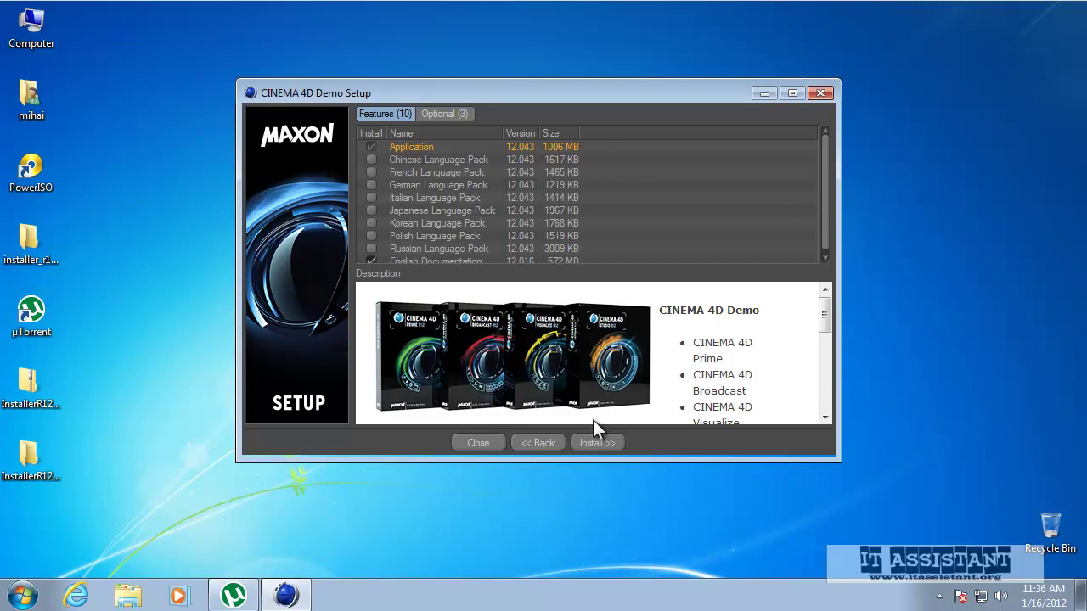
# Confirm the chosen features and accept the licence agreement to reach the install-location page.
pyautogui.click(602, 440)
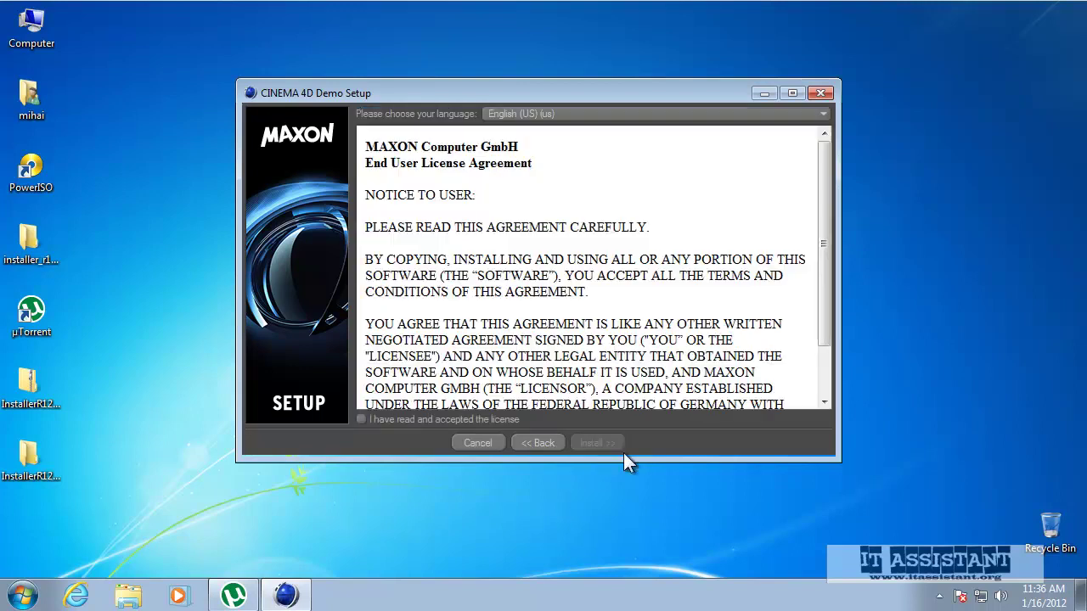
pyautogui.click(360, 420)
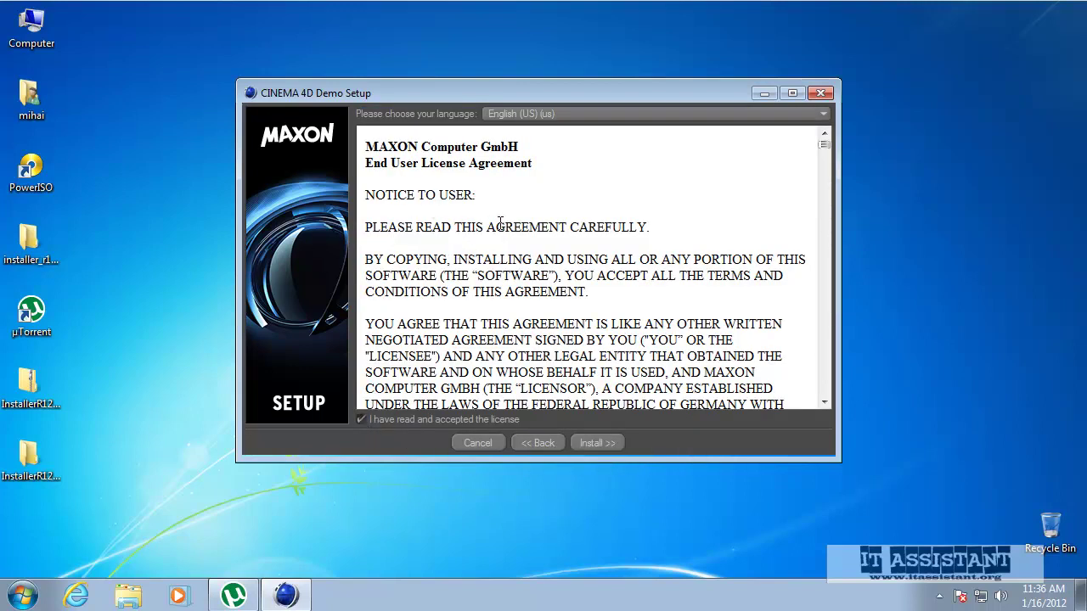
pyautogui.click(602, 443)
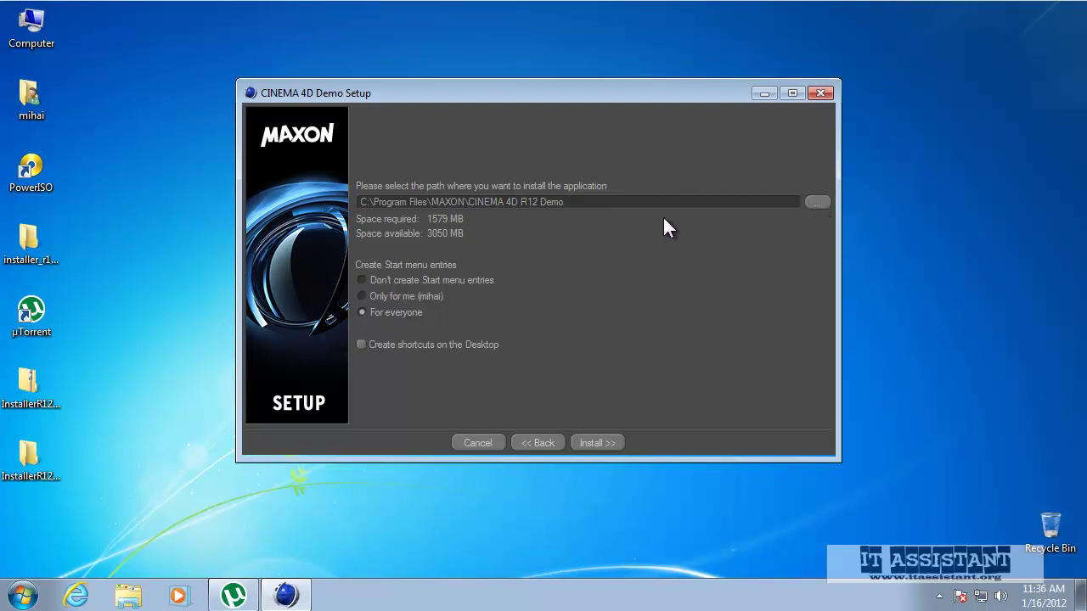
# Keep C:\Program Files\MAXON\CINEMA 4D R12 Demo for everyone and enable desktop shortcuts.
pyautogui.moveTo(582, 206)
pyautogui.mouseDown()
pyautogui.moveTo(489, 206)
pyautogui.moveTo(577, 204)
pyautogui.mouseUp()
pyautogui.click(23, 594)
pyautogui.click(390, 344)
# Start the CINEMA 4D R12 Demo installation and let it run into the Install stage.
pyautogui.click(594, 442)
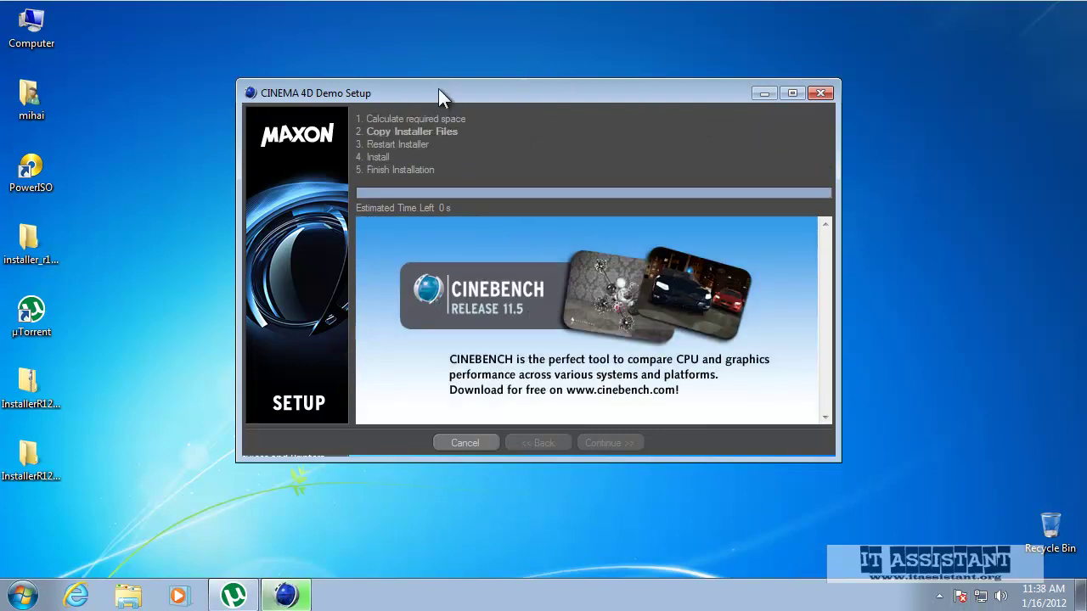
pyautogui.moveTo(439, 88); pyautogui.dragTo(412, 68)
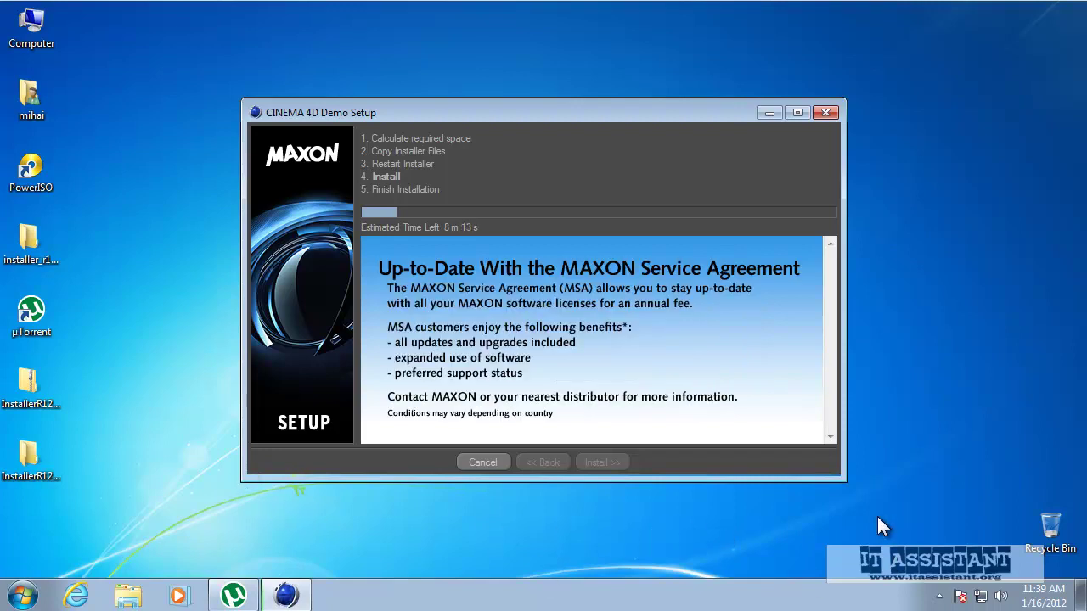
# Enlarge and raise the setup window while waiting for the 32 Bit redistributables notice.
pyautogui.moveTo(845, 481); pyautogui.dragTo(865, 500)
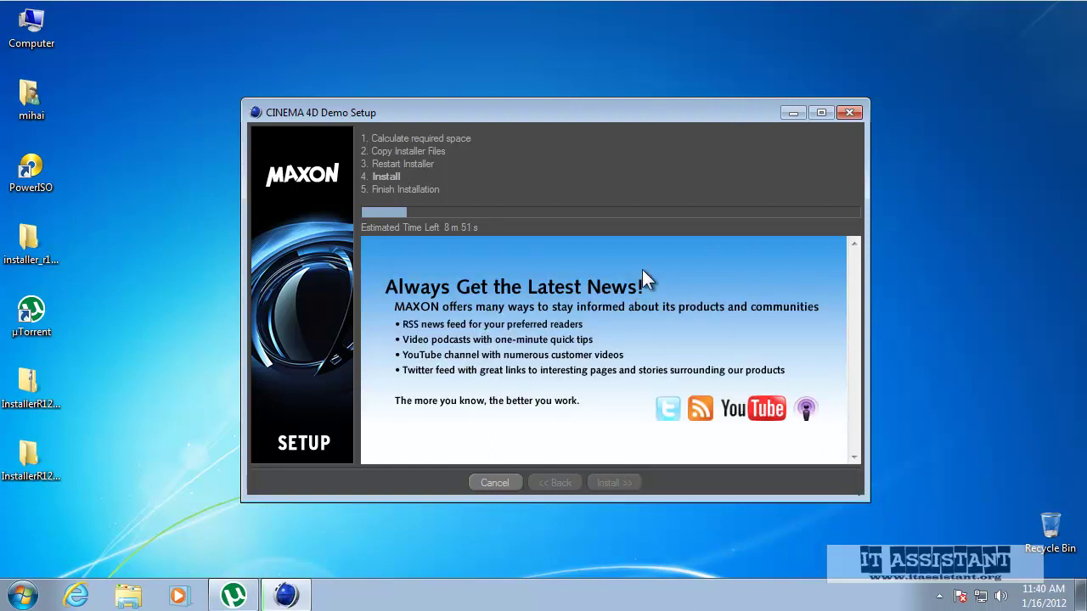
pyautogui.moveTo(476, 112); pyautogui.dragTo(478, 74)
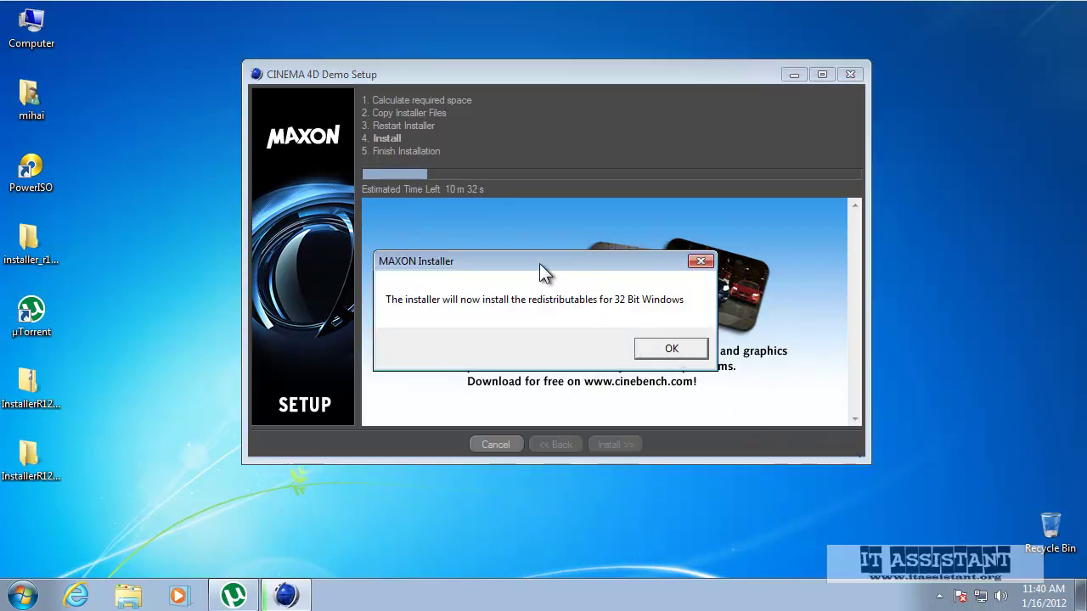
pyautogui.moveTo(540, 263); pyautogui.dragTo(571, 242)
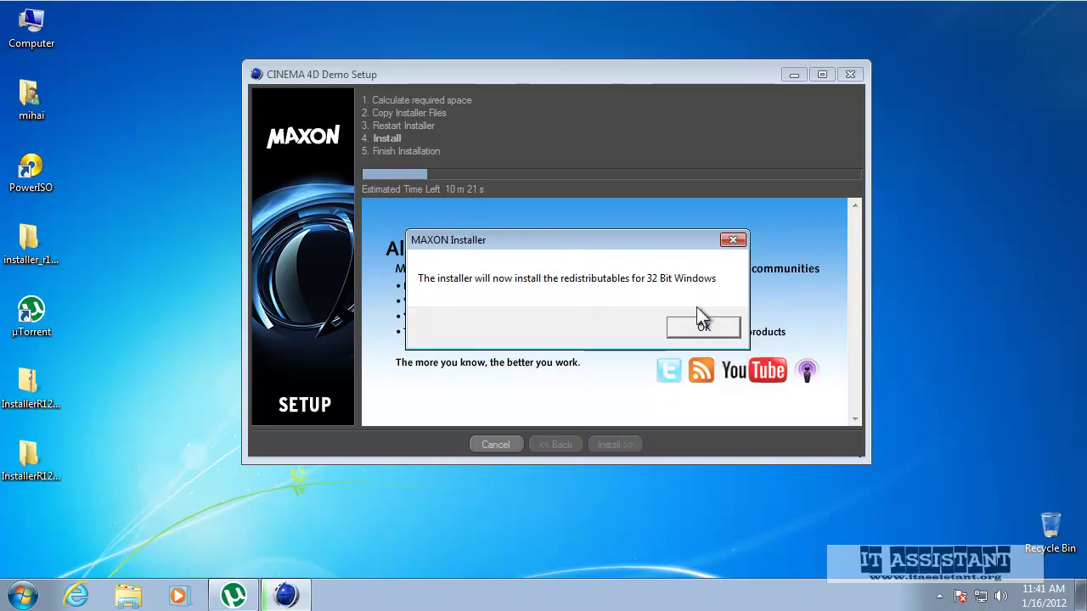
pyautogui.moveTo(607, 242); pyautogui.dragTo(622, 233)
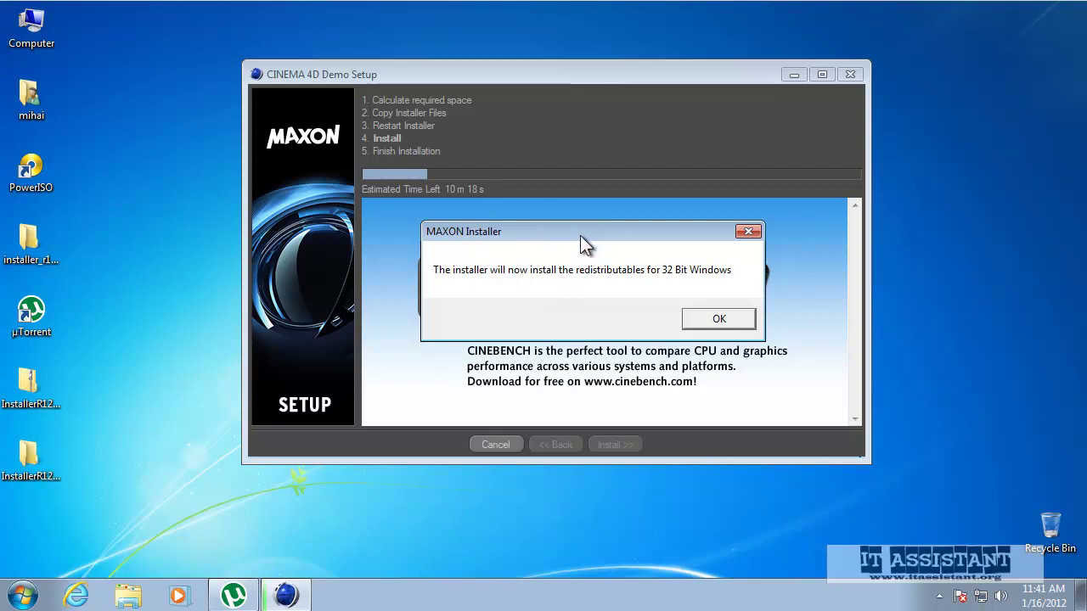
pyautogui.moveTo(582, 238); pyautogui.dragTo(582, 189)
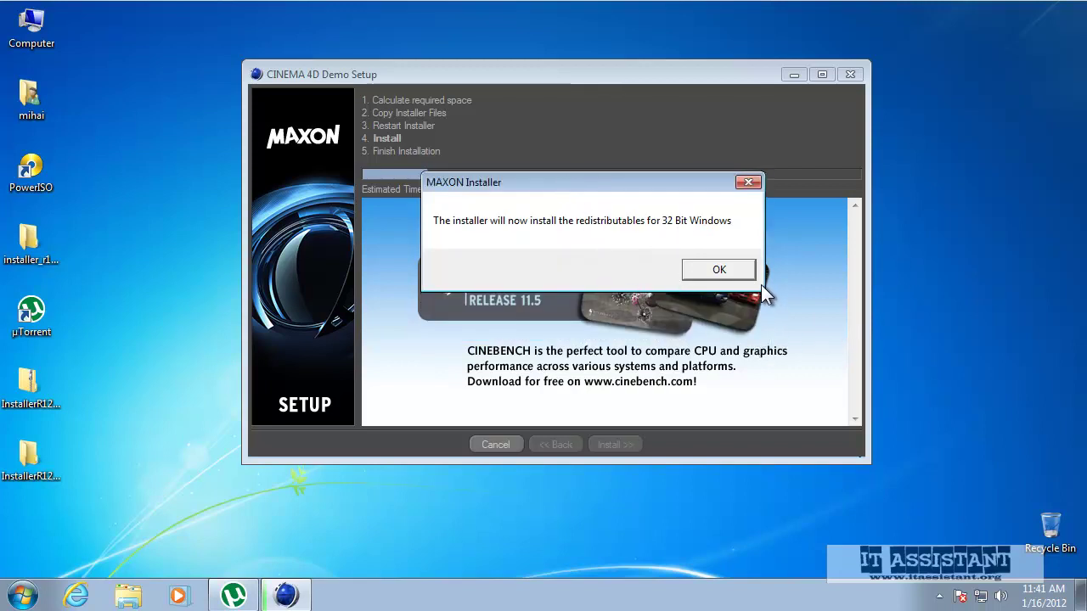
pyautogui.moveTo(537, 188); pyautogui.dragTo(535, 210)
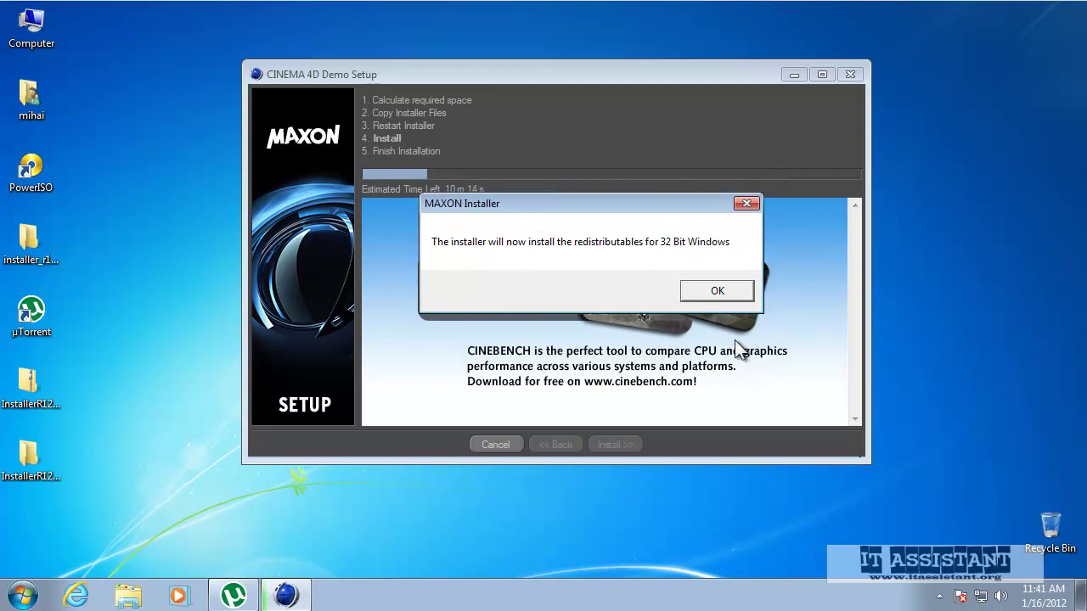
# Acknowledge the redistributables notice and accept the Visual C++ 2005 SP1 licence agreement.
pyautogui.click(717, 292)
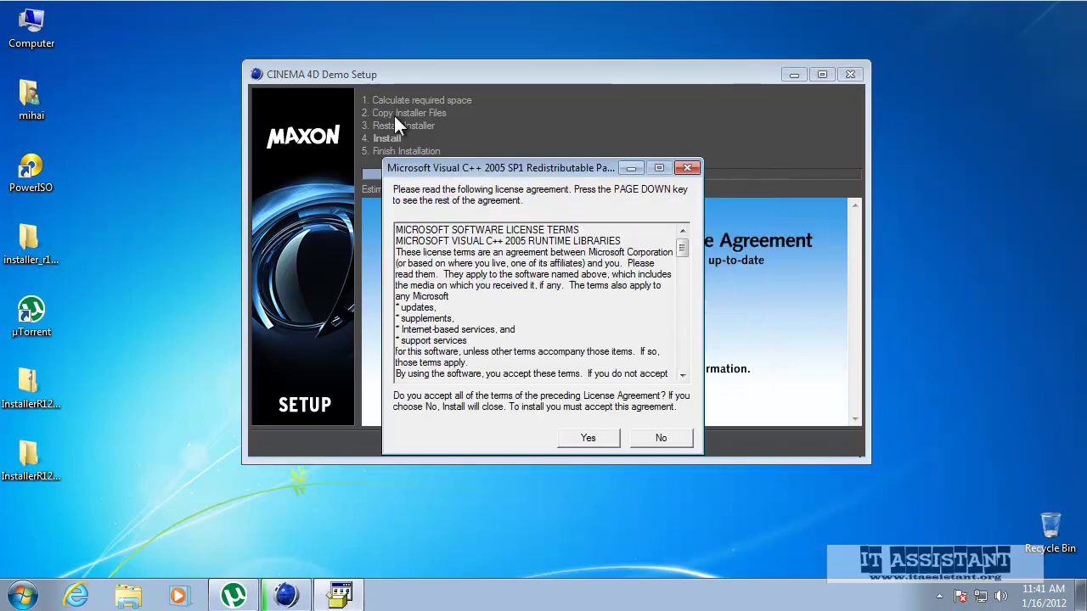
pyautogui.moveTo(494, 167); pyautogui.dragTo(563, 135)
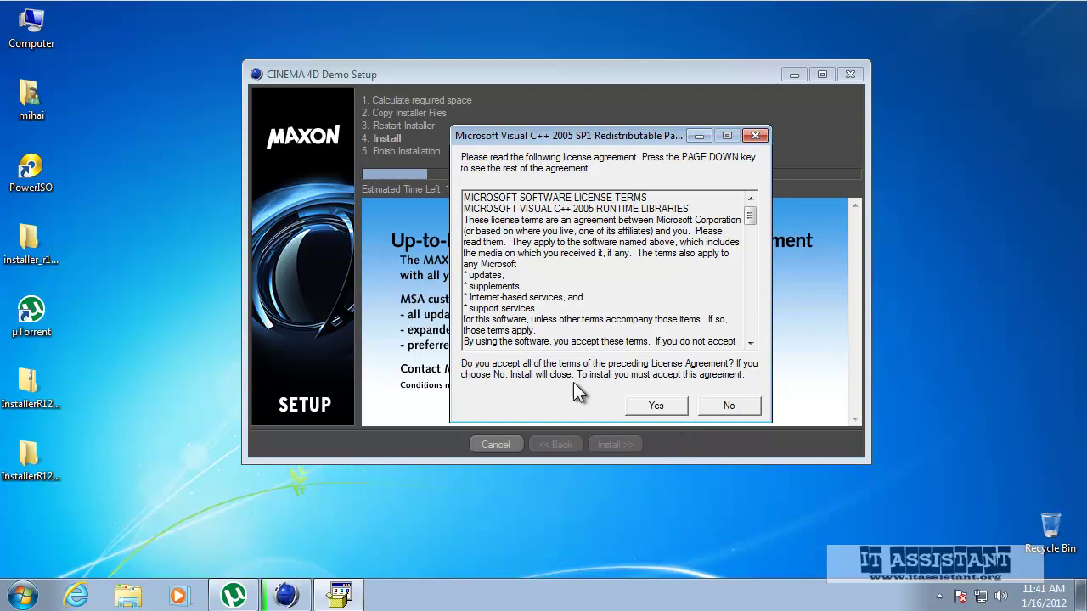
pyautogui.moveTo(596, 127); pyautogui.dragTo(560, 89)
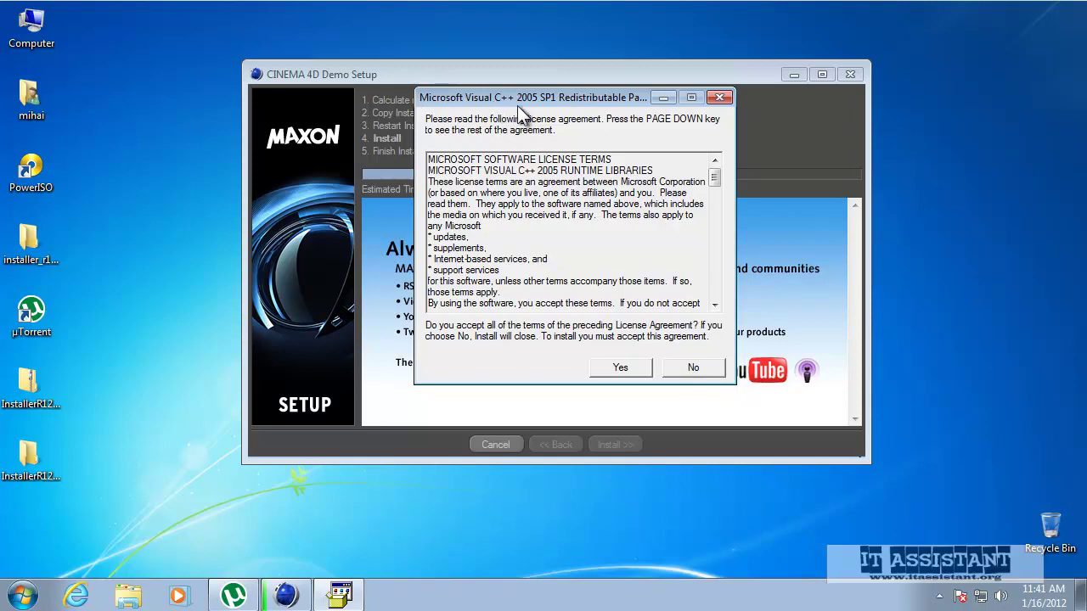
pyautogui.click(623, 366)
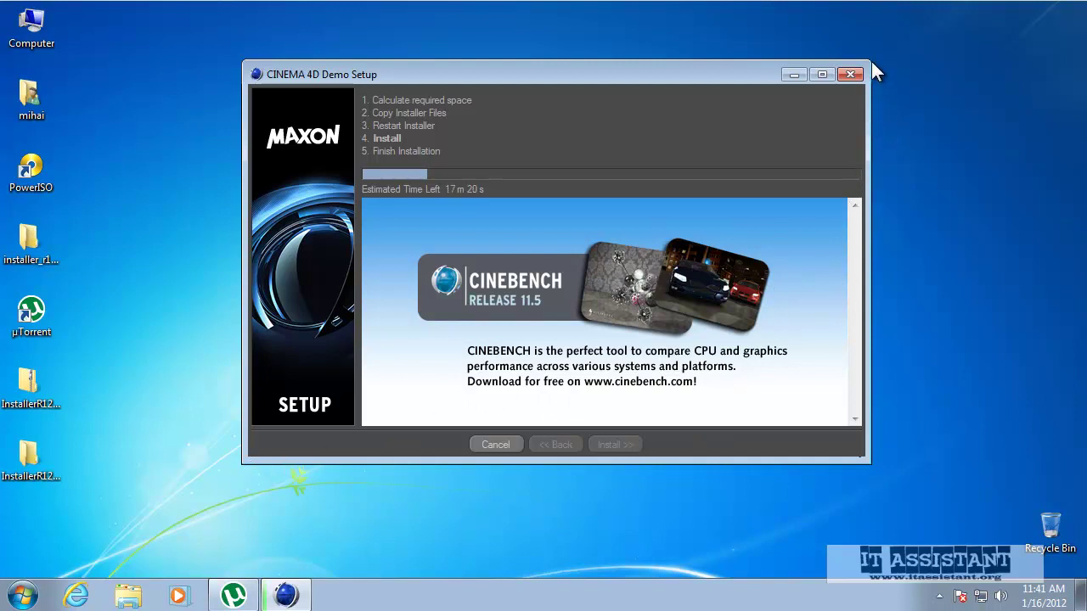
# Reposition the setup window while the installation runs through to its success screen.
pyautogui.moveTo(511, 86); pyautogui.dragTo(501, 95)
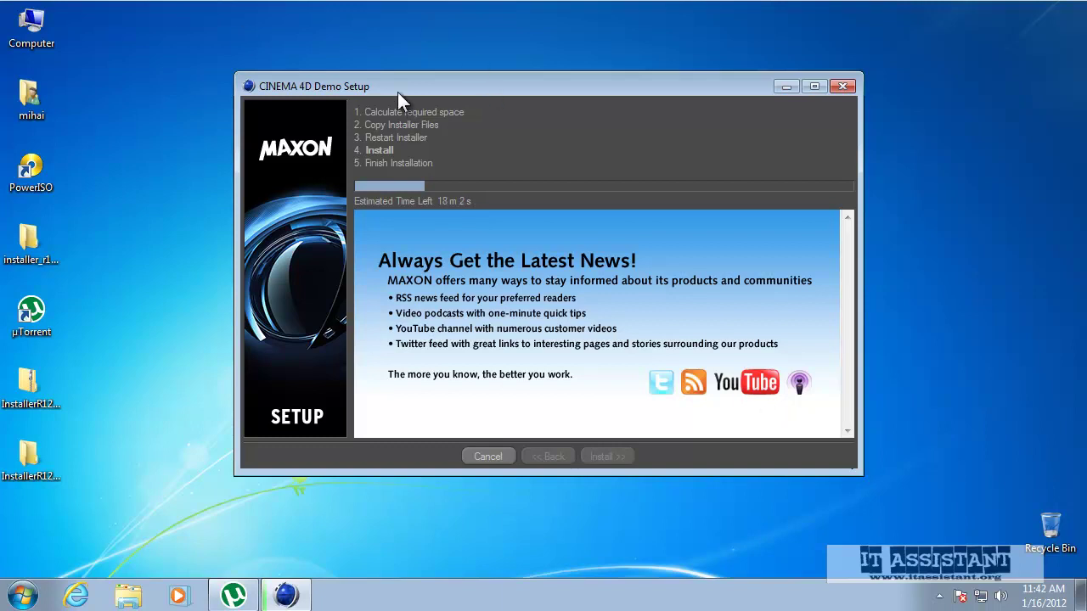
pyautogui.moveTo(397, 92); pyautogui.dragTo(381, 82)
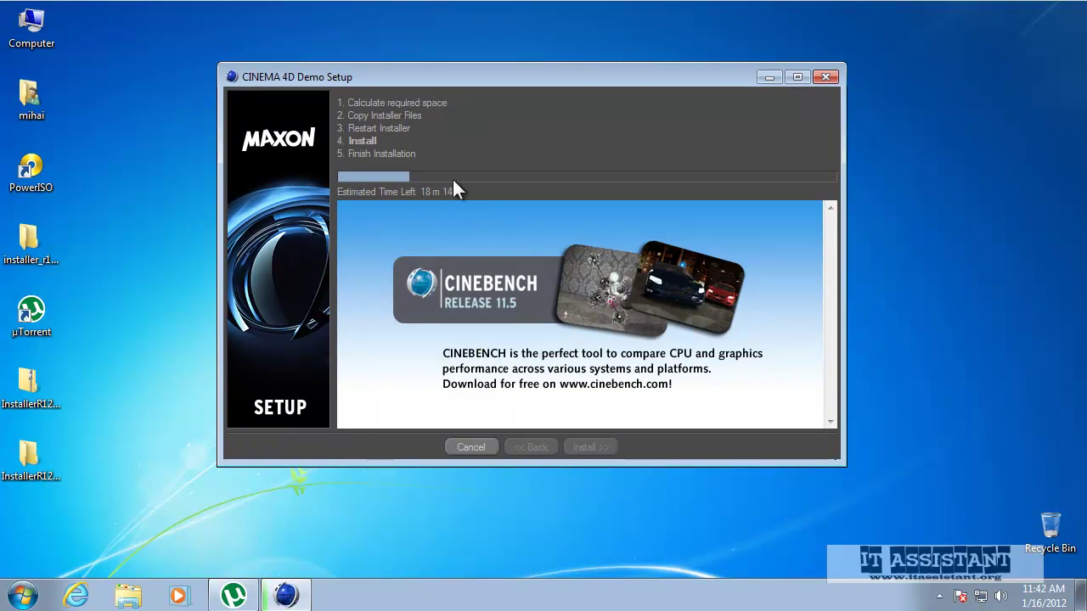
pyautogui.moveTo(423, 74); pyautogui.dragTo(423, 45)
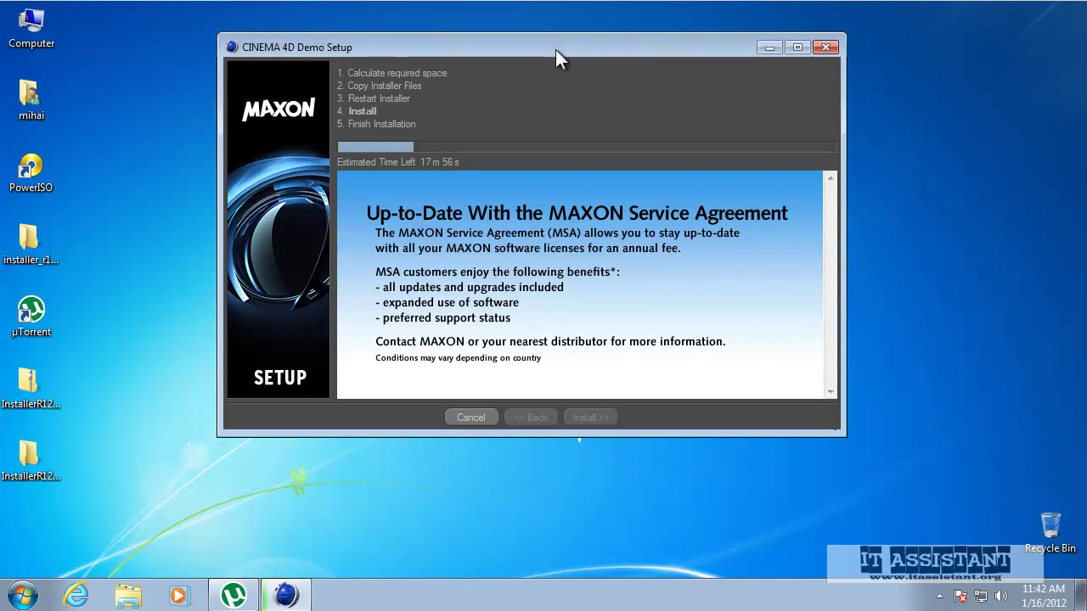
pyautogui.moveTo(555, 50); pyautogui.dragTo(569, 59)
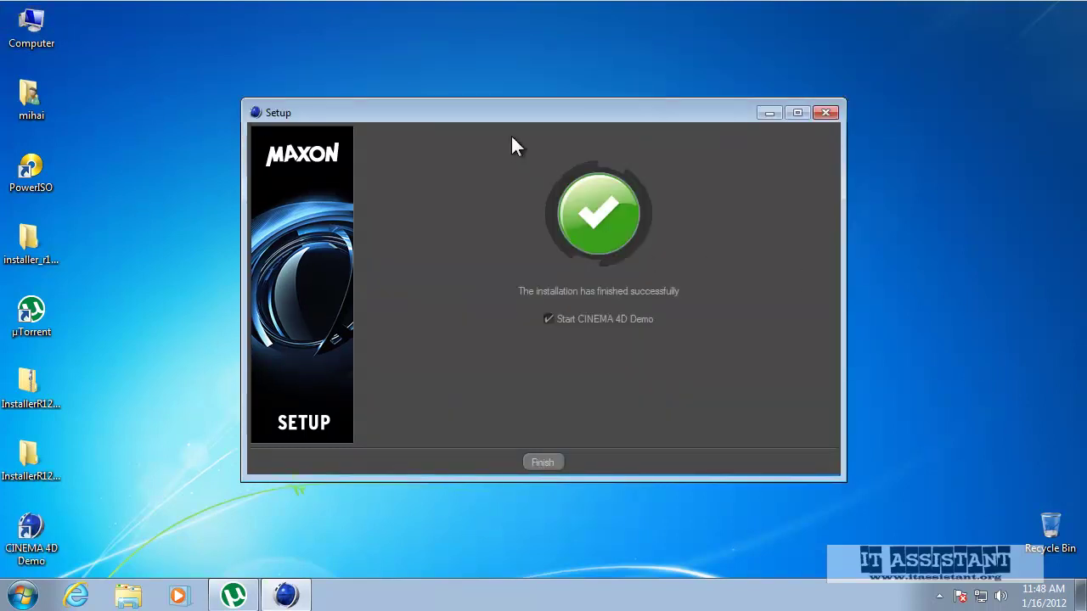
pyautogui.moveTo(558, 115); pyautogui.dragTo(544, 94)
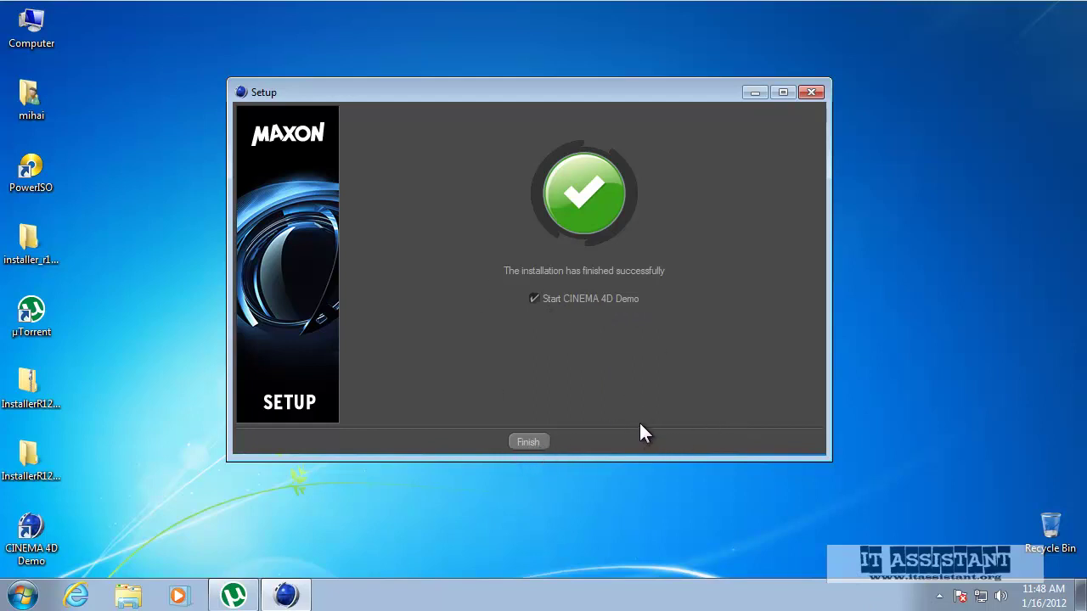
# Finish setup and launch the CINEMA 4D demo as the CINEMA 4D Studio version.
pyautogui.click(532, 442)
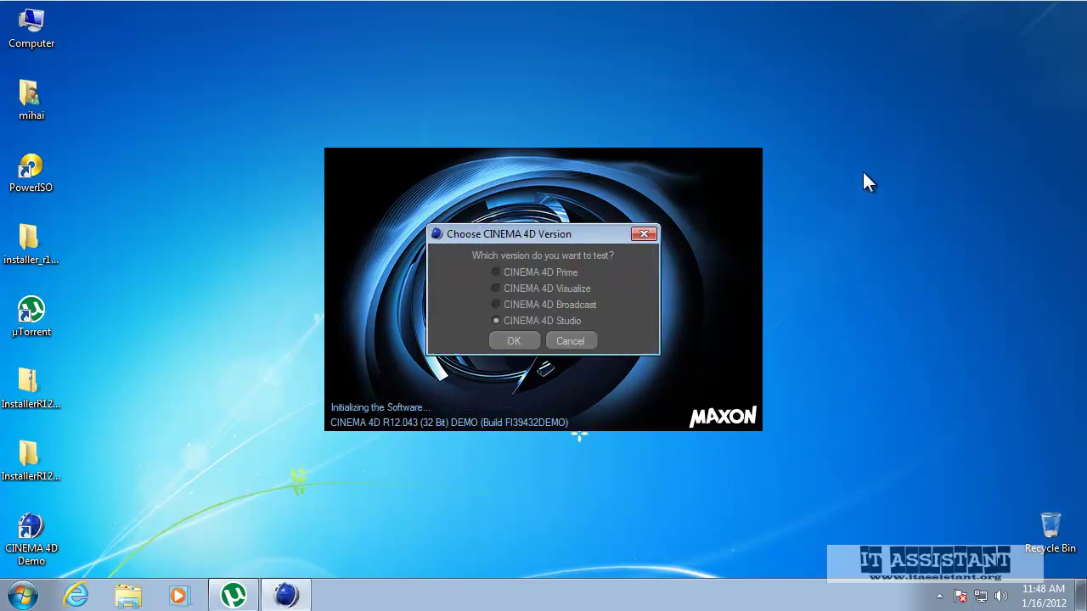
pyautogui.moveTo(519, 239); pyautogui.dragTo(508, 200)
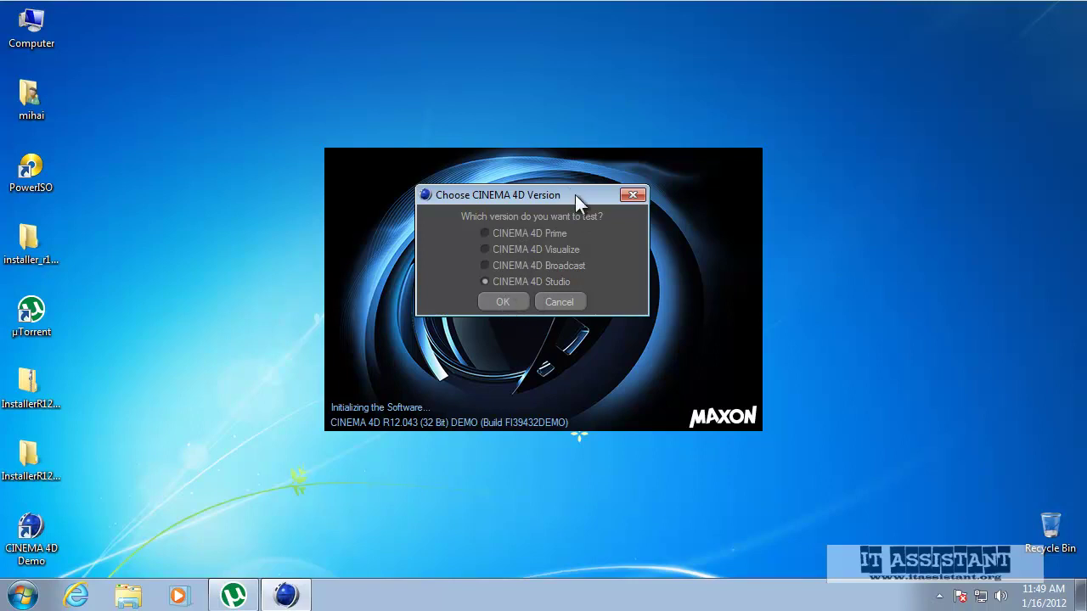
pyautogui.click(501, 302)
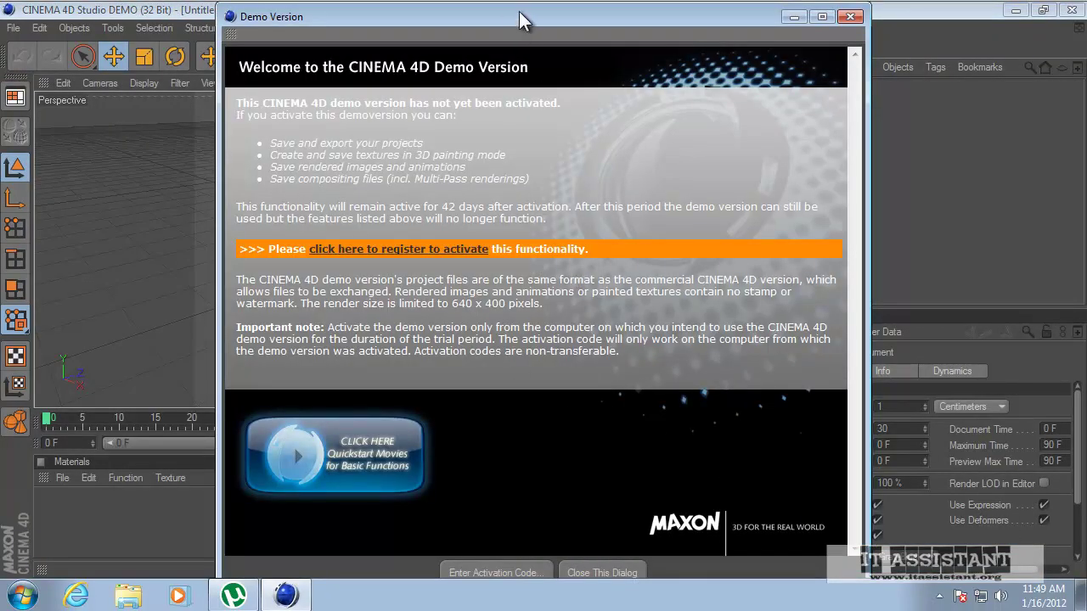
# Close the MAXON Online Updater and cancel the activation code prompt without entering a code.
pyautogui.moveTo(519, 11); pyautogui.dragTo(502, 36)
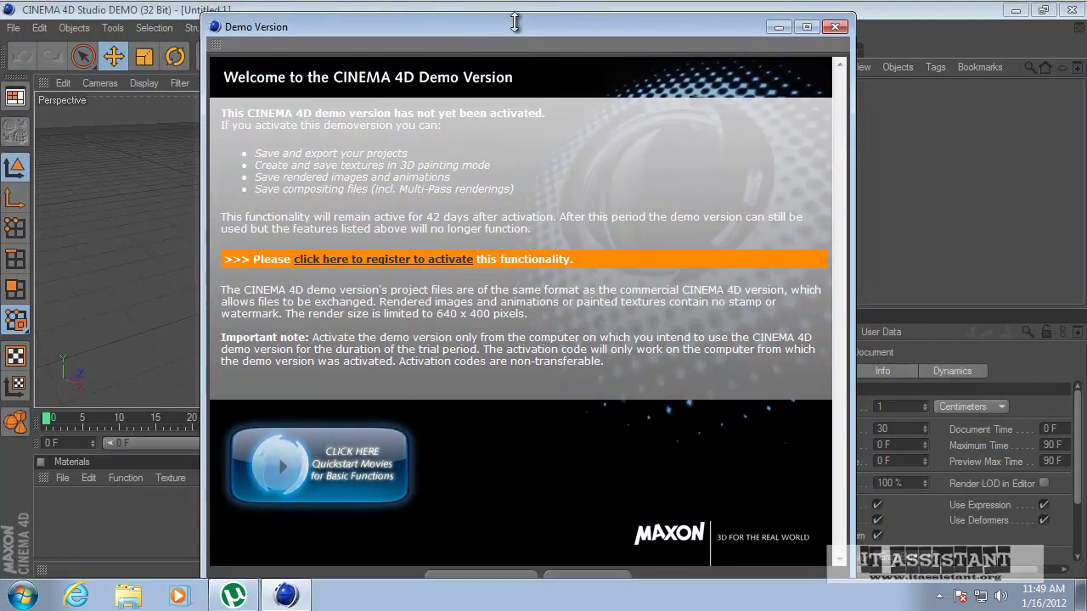
pyautogui.moveTo(546, 29)
pyautogui.mouseDown()
pyautogui.moveTo(536, 4)
pyautogui.moveTo(535, 18)
pyautogui.mouseUp()
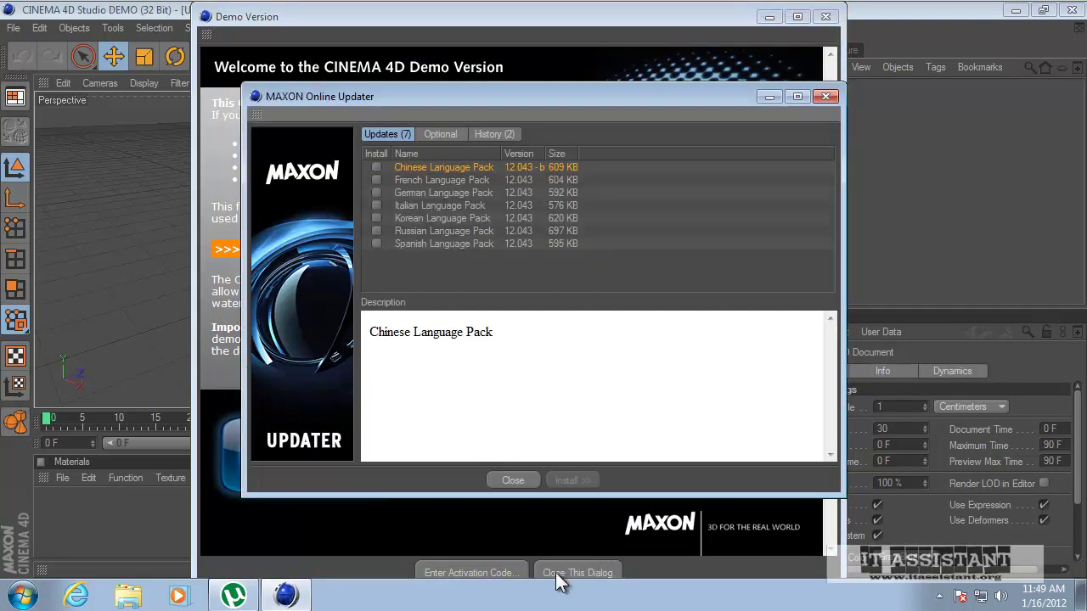
pyautogui.click(826, 96)
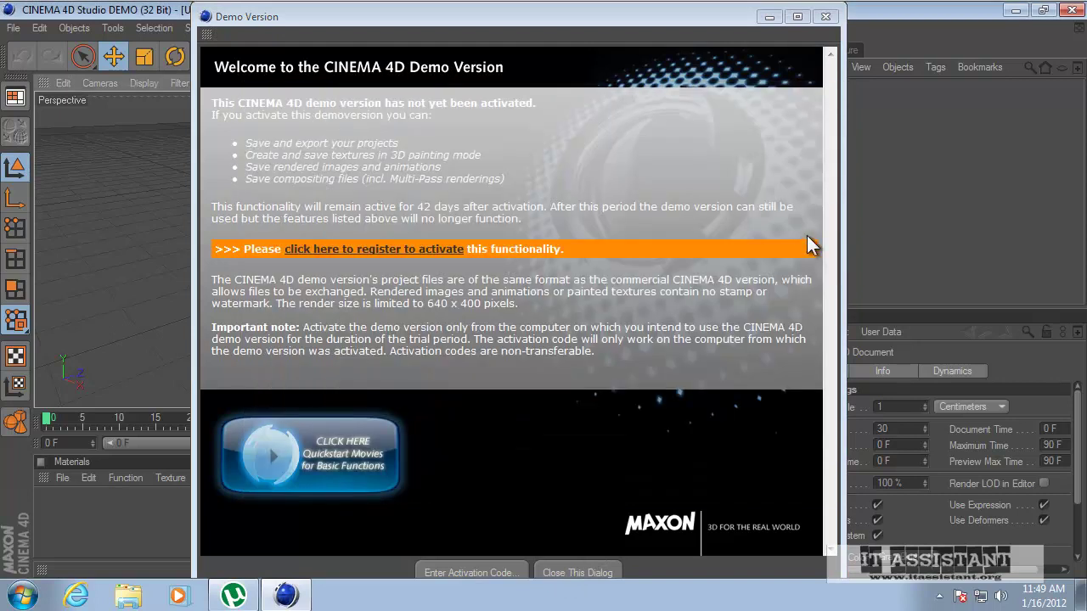
pyautogui.click(437, 574)
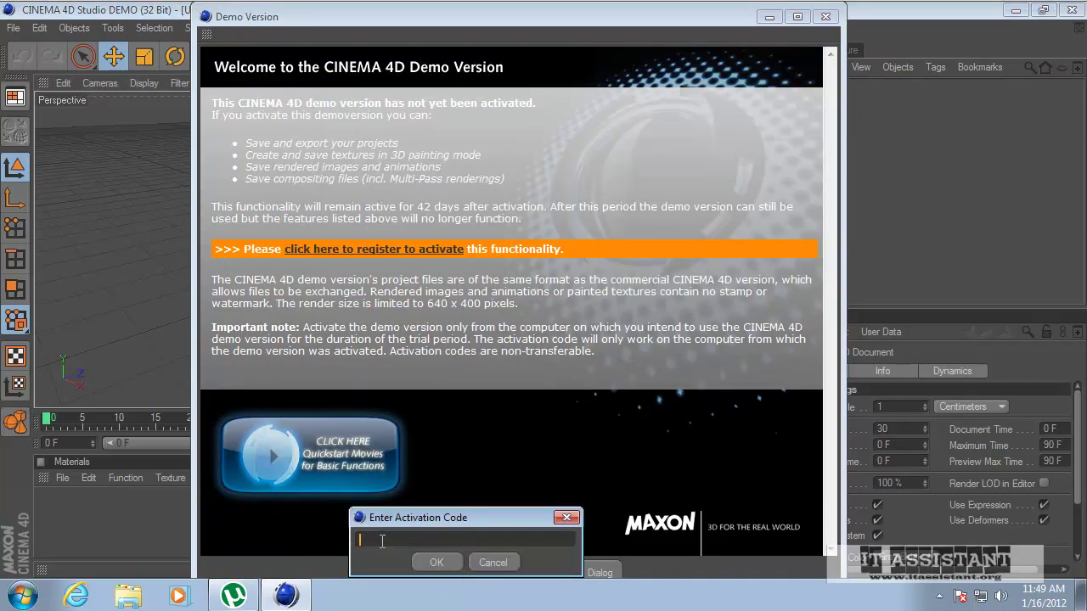
pyautogui.click(492, 562)
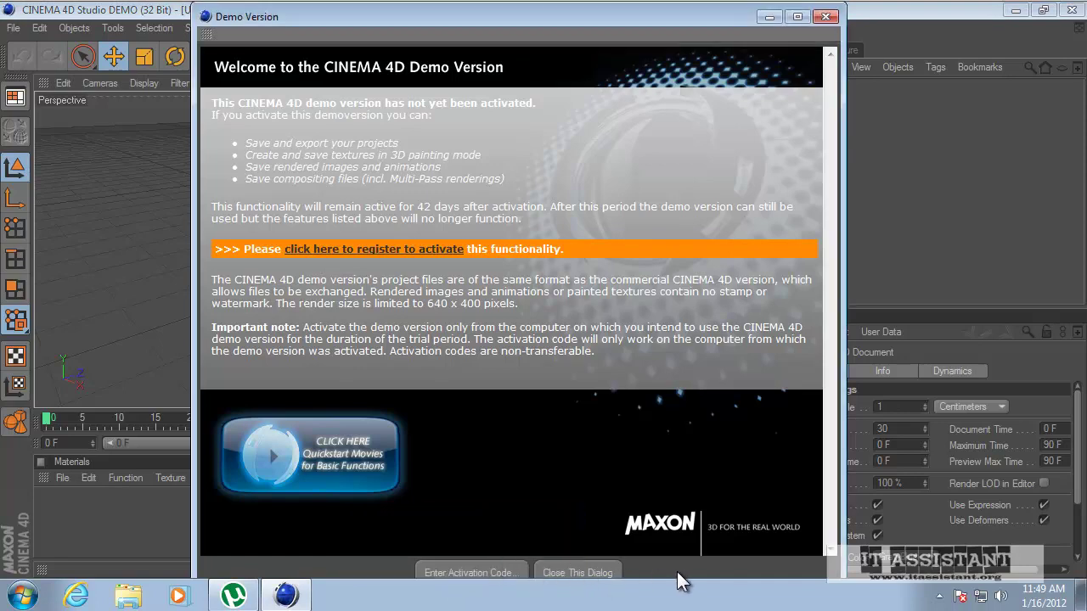
# Close the demo welcome dialog to reveal the empty Untitled 1 scene.
pyautogui.click(561, 574)
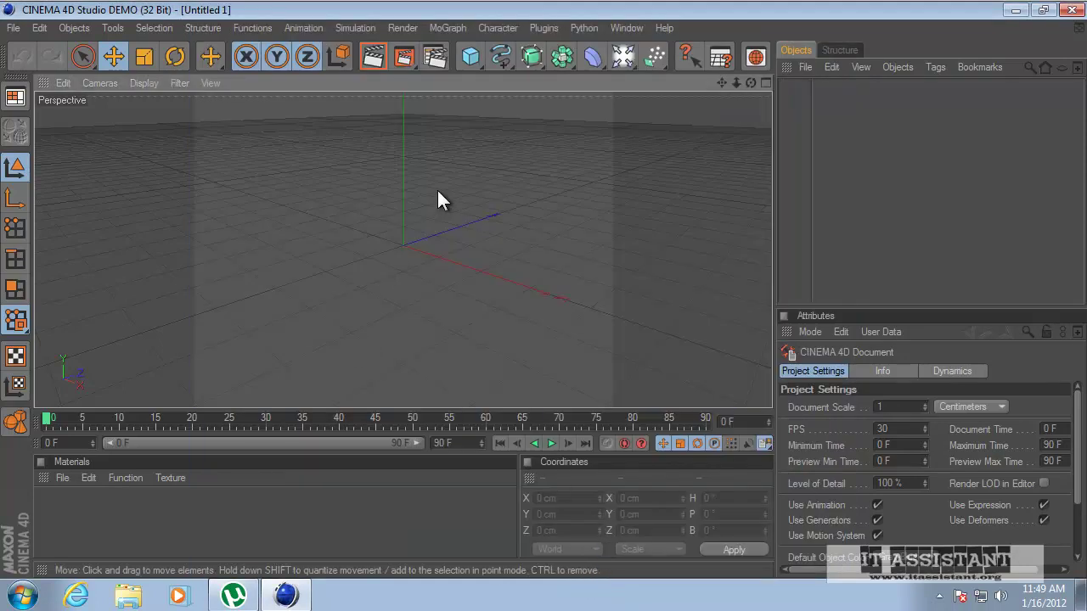